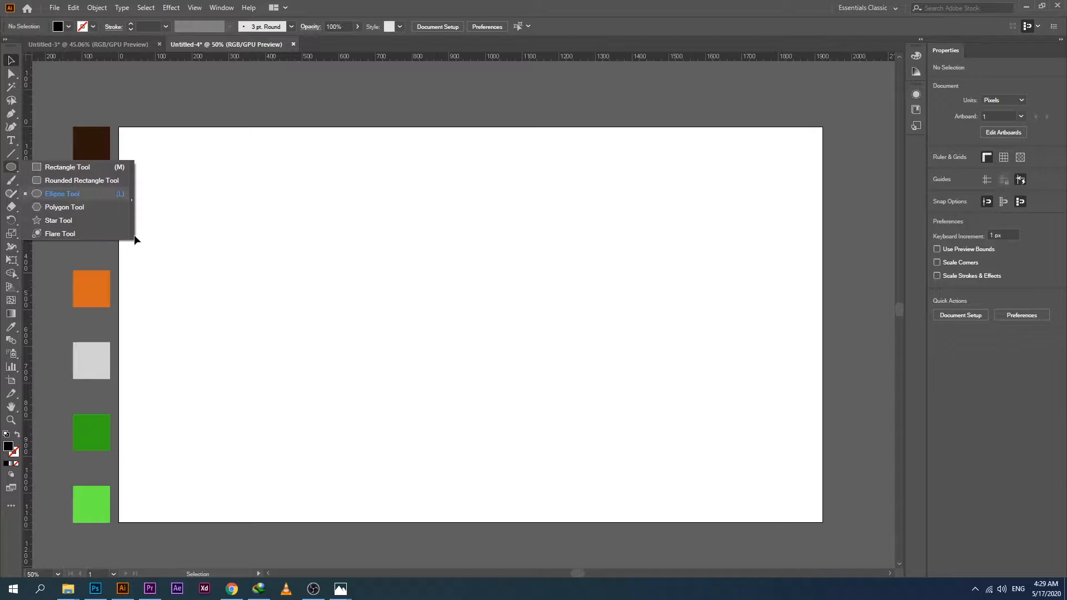
- Draw a rectangle about 319 × 394 px near the artboard's centre and fill it with the sampled orange swatch colour
{"action": "left_click_drag", "start_coordinate": [10, 168], "coordinate": [53, 165]}
{"action": "left_click_drag", "start_coordinate": [416, 275], "coordinate": [532, 420]}
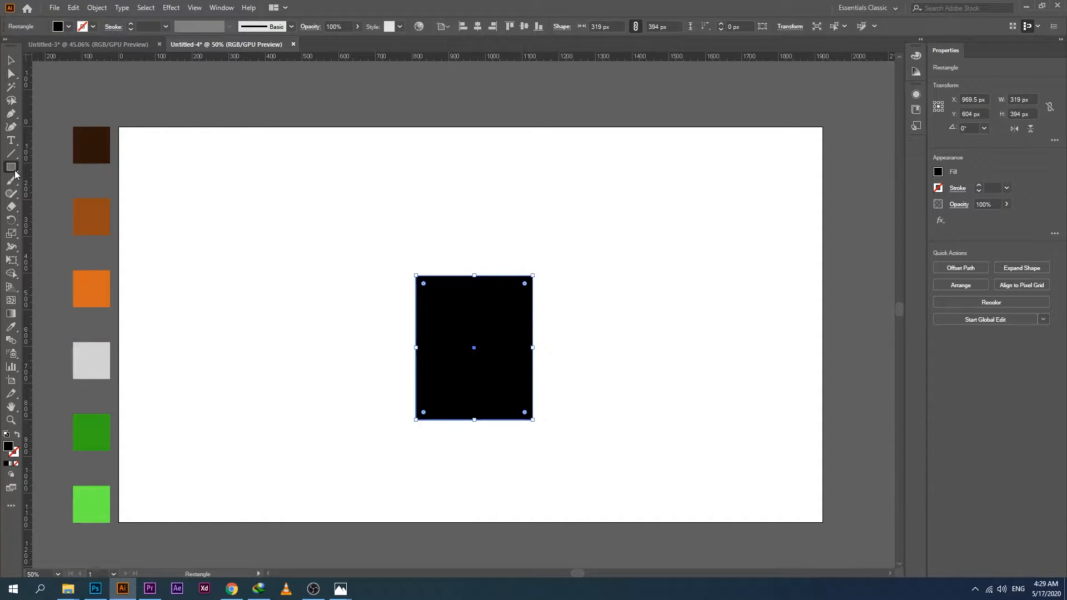
{"action": "key", "text": "v"}
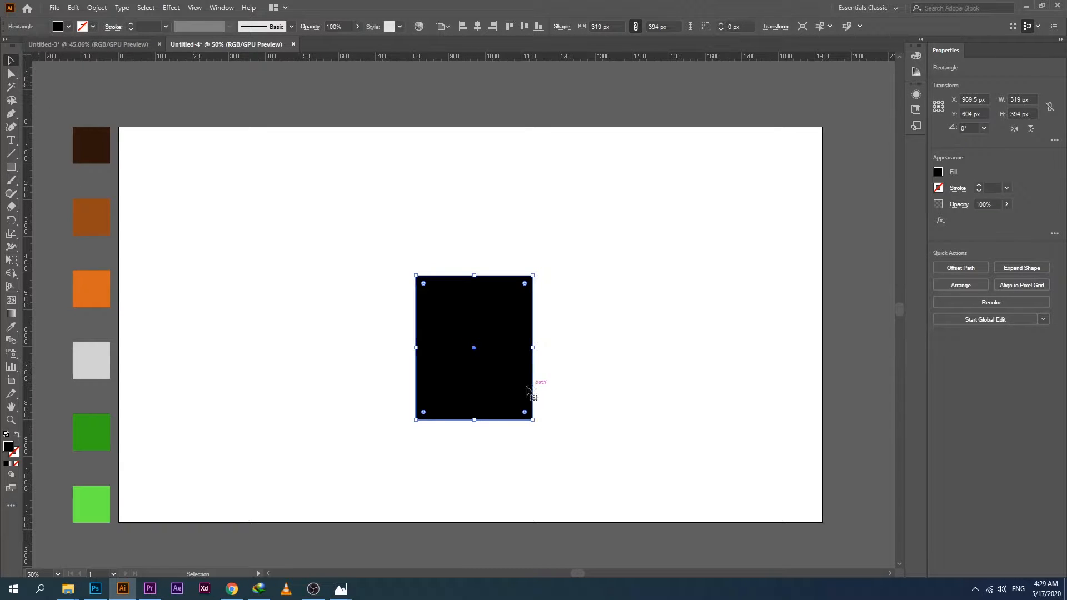
{"action": "key", "text": "i"}
{"action": "left_click", "coordinate": [93, 299]}
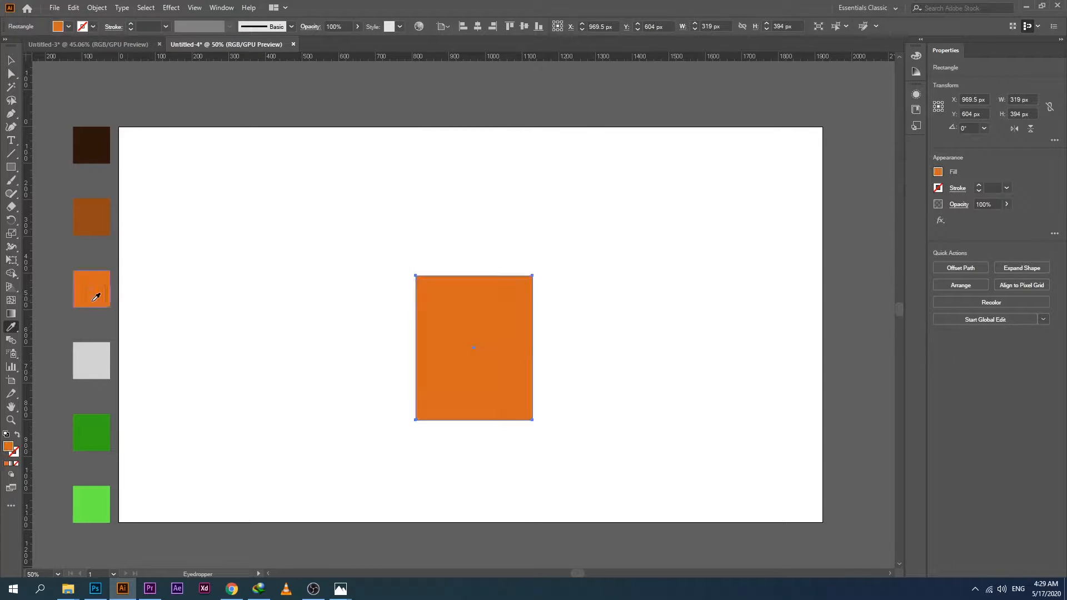
{"action": "left_click", "coordinate": [11, 60]}
{"action": "left_click", "coordinate": [193, 237]}
- Scale only the rectangle's two upper anchor points outward to form a tapered pot about 452 px wide at the top
{"action": "left_click", "coordinate": [422, 358]}
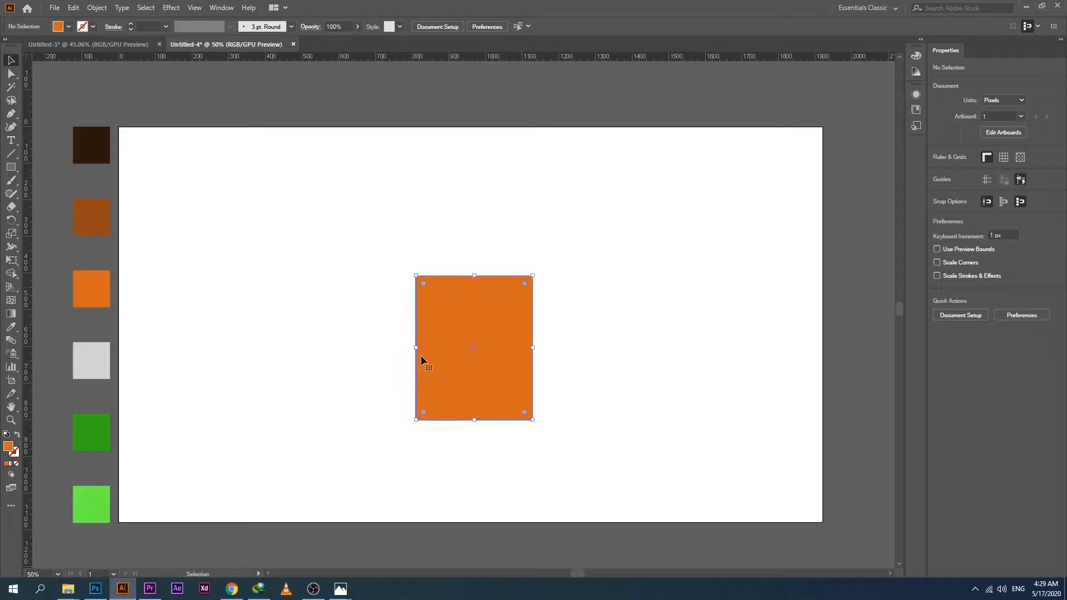
{"action": "left_click", "coordinate": [11, 73]}
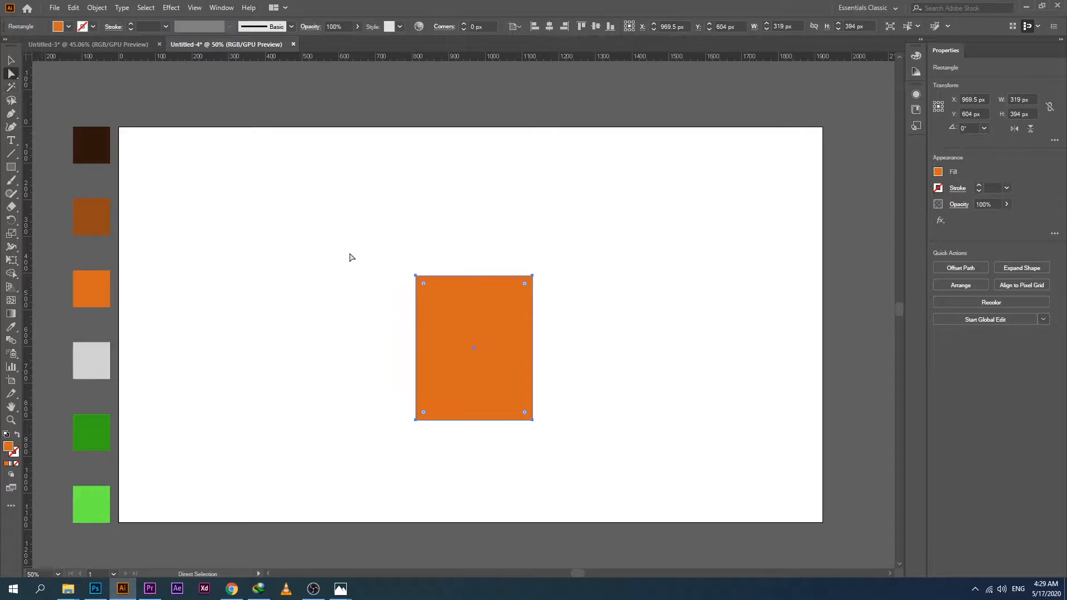
{"action": "left_click_drag", "start_coordinate": [396, 256], "coordinate": [545, 297]}
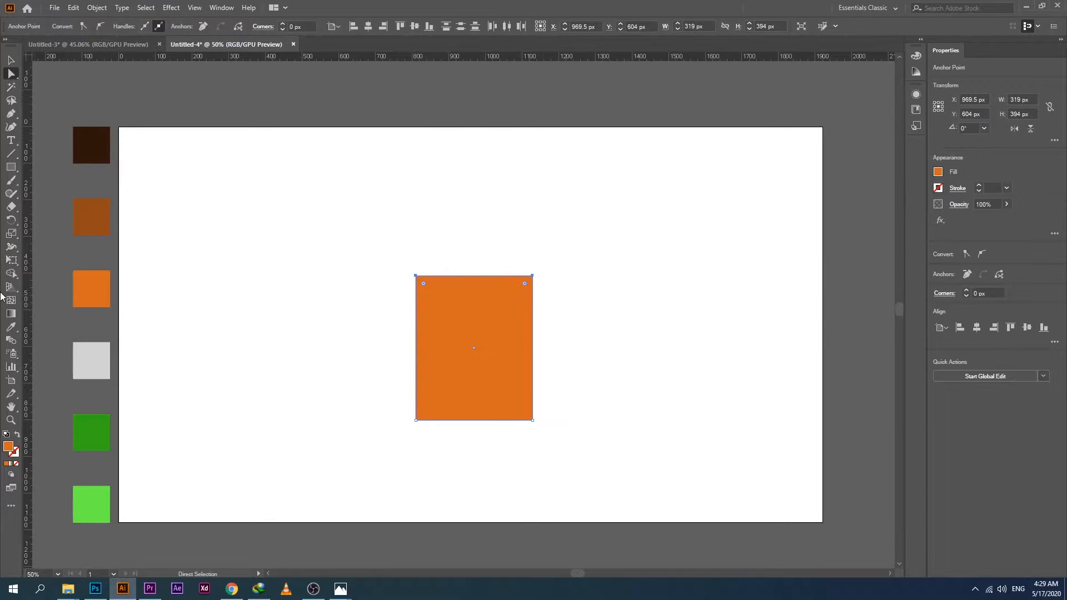
{"action": "left_click_drag", "start_coordinate": [12, 233], "coordinate": [48, 240]}
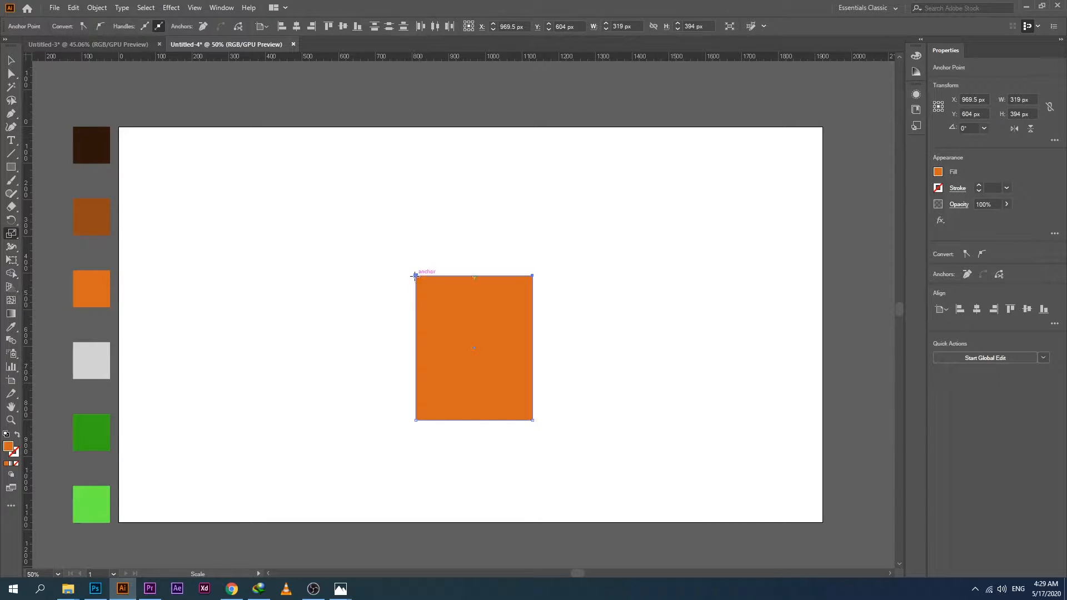
{"action": "left_click_drag", "start_coordinate": [415, 275], "coordinate": [391, 277]}
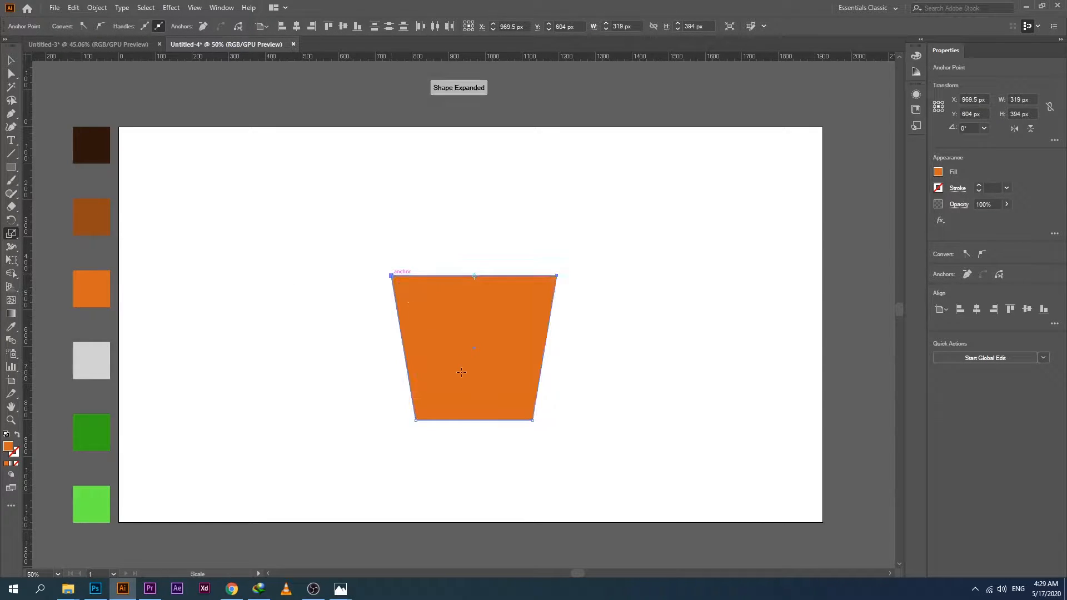
- Round the two lower corners of the orange pot shape using its live corners
{"action": "key", "text": "v"}
{"action": "left_click_drag", "start_coordinate": [395, 457], "coordinate": [567, 398]}
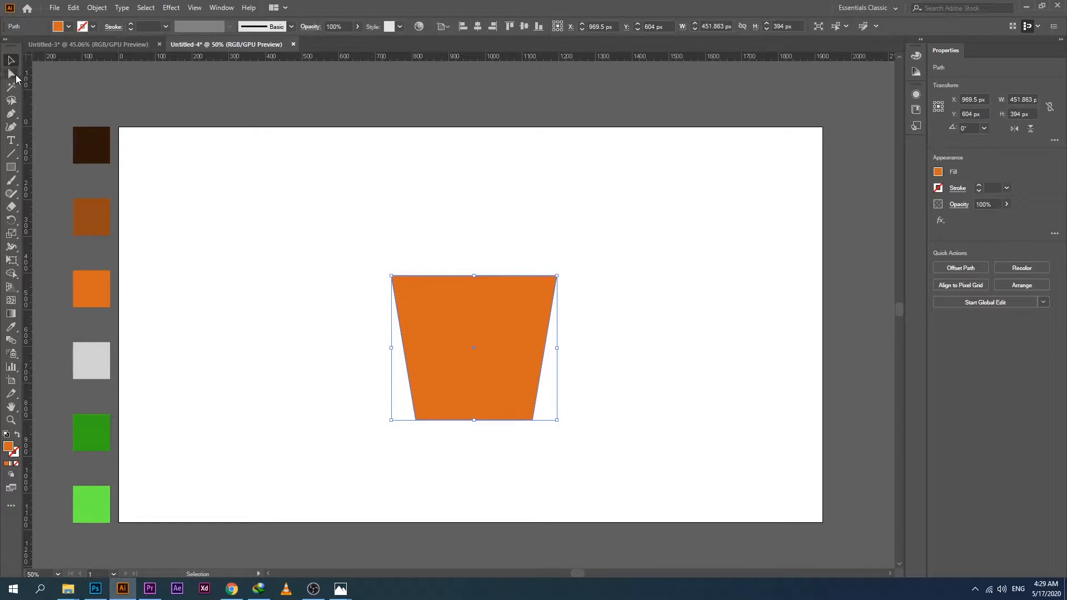
{"action": "left_click", "coordinate": [11, 74]}
{"action": "left_click_drag", "start_coordinate": [402, 472], "coordinate": [591, 410]}
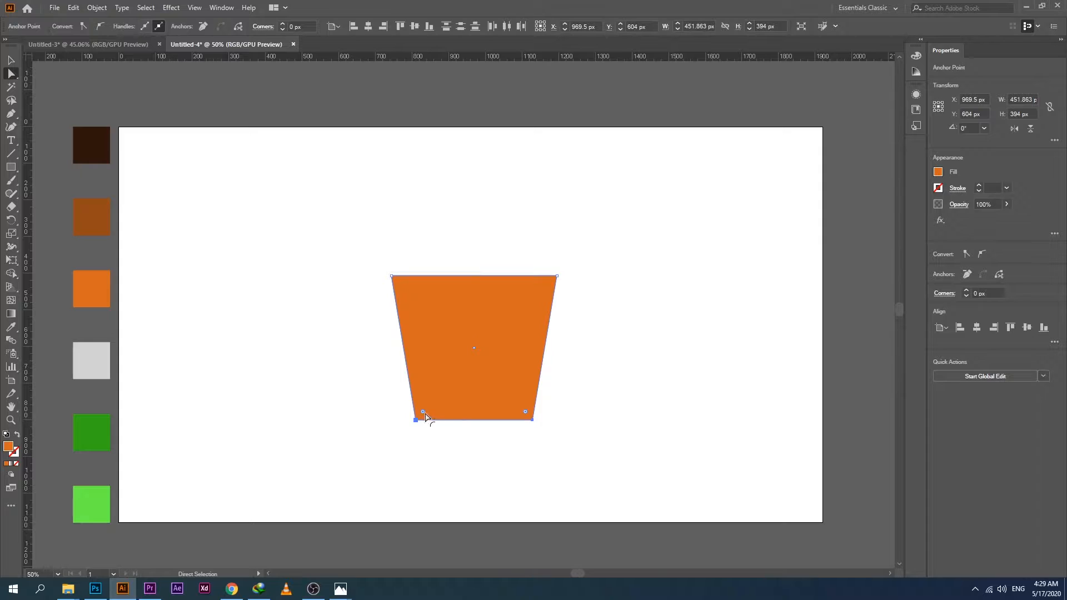
{"action": "left_click_drag", "start_coordinate": [424, 414], "coordinate": [437, 404]}
{"action": "left_click", "coordinate": [402, 466]}
{"action": "left_click", "coordinate": [9, 61]}
{"action": "left_click", "coordinate": [454, 332]}
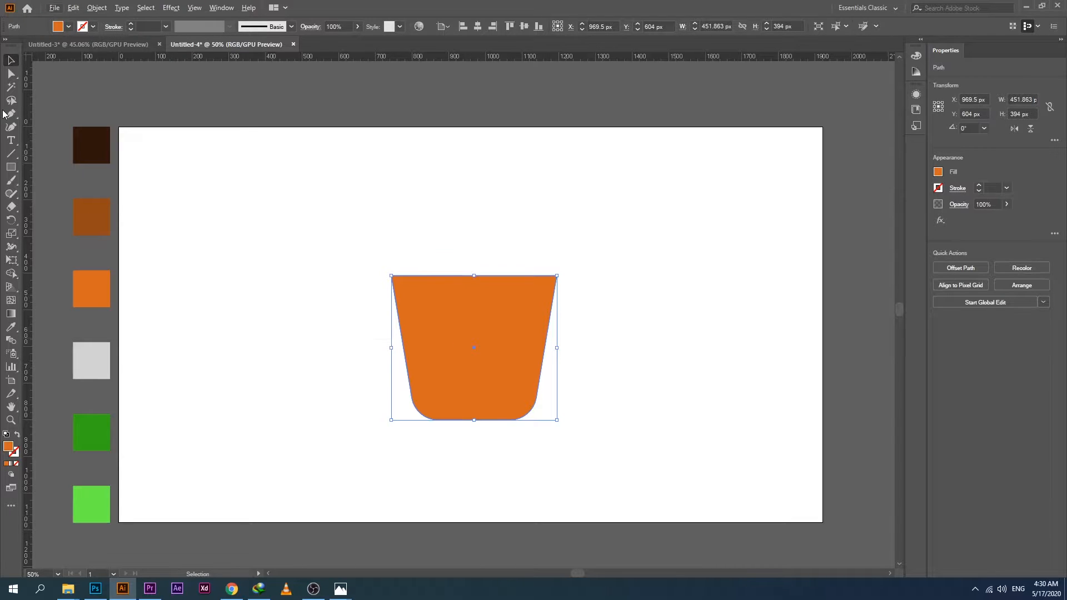
- Draw a rim rectangle about 532 × 71 px across the upper edge of the pot, overhanging both sides
{"action": "left_click", "coordinate": [12, 172]}
{"action": "left_click_drag", "start_coordinate": [374, 263], "coordinate": [569, 288]}
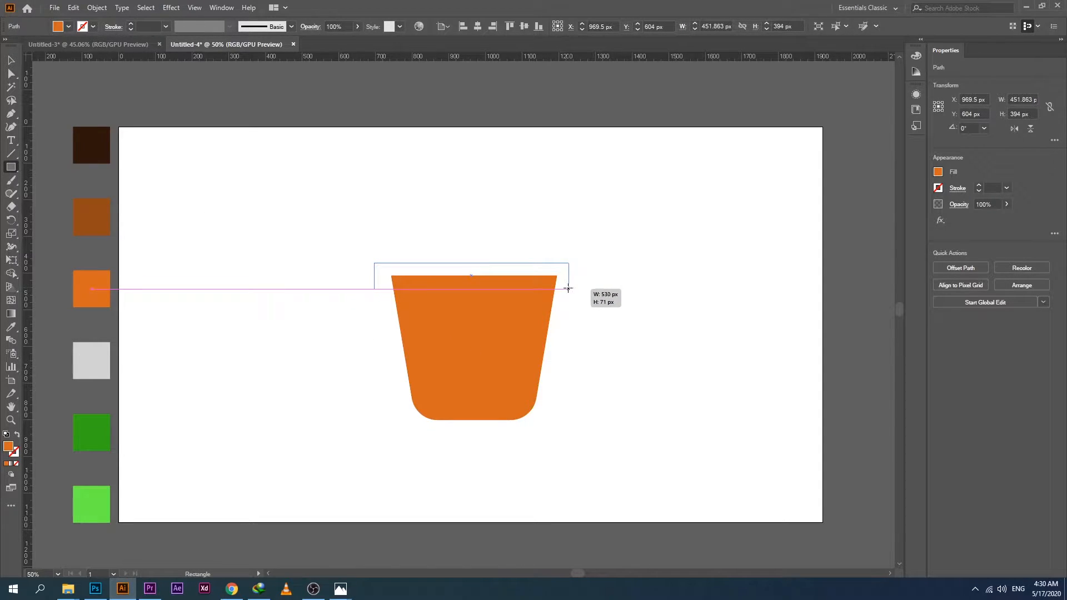
{"action": "left_click_drag", "start_coordinate": [570, 288], "coordinate": [570, 289]}
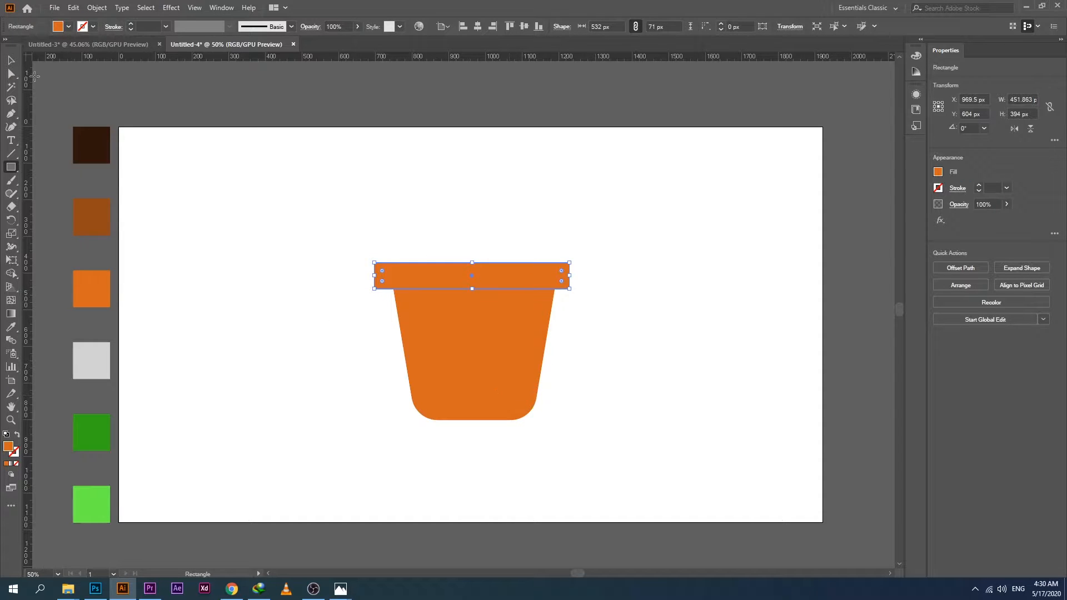
- Align the rim and the pot body to each other's horizontal centres
{"action": "left_click", "coordinate": [11, 60]}
{"action": "left_click", "coordinate": [364, 281]}
{"action": "left_click_drag", "start_coordinate": [358, 238], "coordinate": [584, 397]}
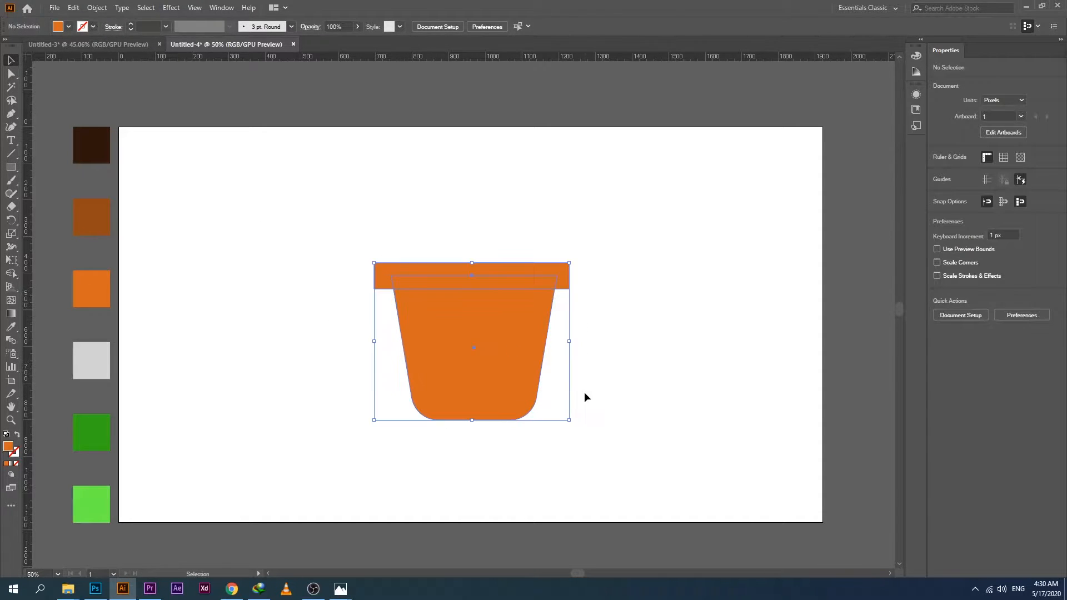
{"action": "left_click", "coordinate": [477, 30]}
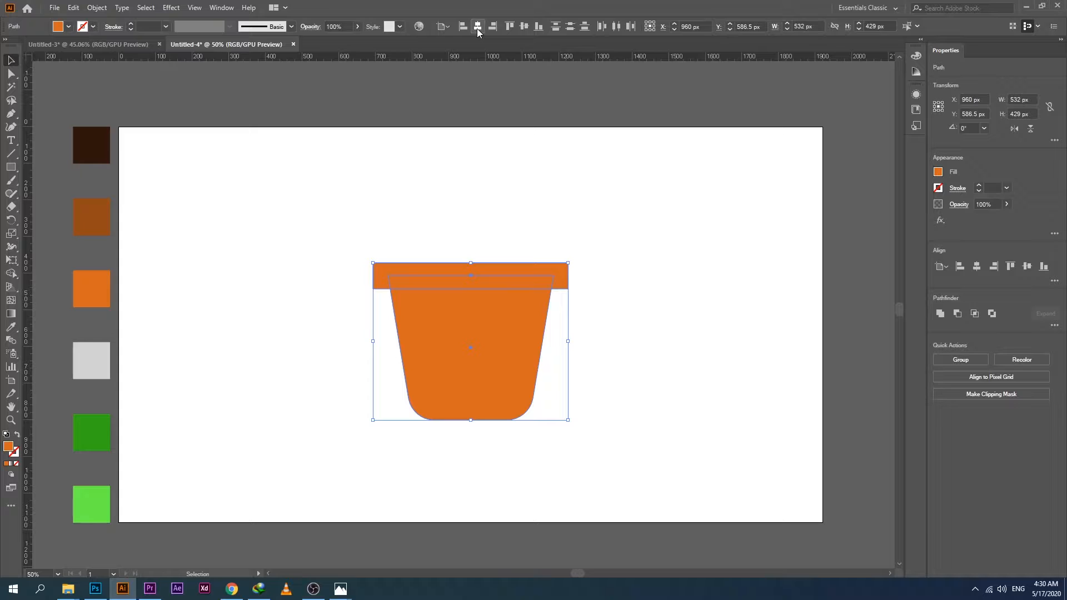
{"action": "left_click", "coordinate": [286, 391]}
- Duplicate the pot body and offset the copy slightly down and to the right of the original
{"action": "left_click", "coordinate": [472, 376]}
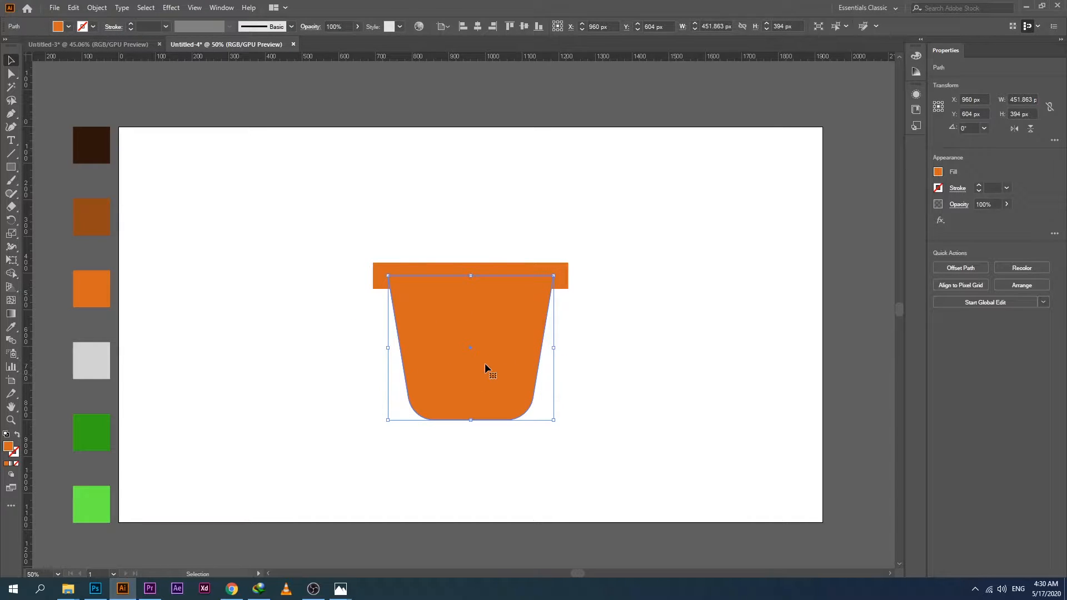
{"action": "left_click_drag", "start_coordinate": [485, 365], "coordinate": [506, 383]}
{"action": "left_click_drag", "start_coordinate": [396, 477], "coordinate": [533, 382]}
{"action": "left_click", "coordinate": [281, 408]}
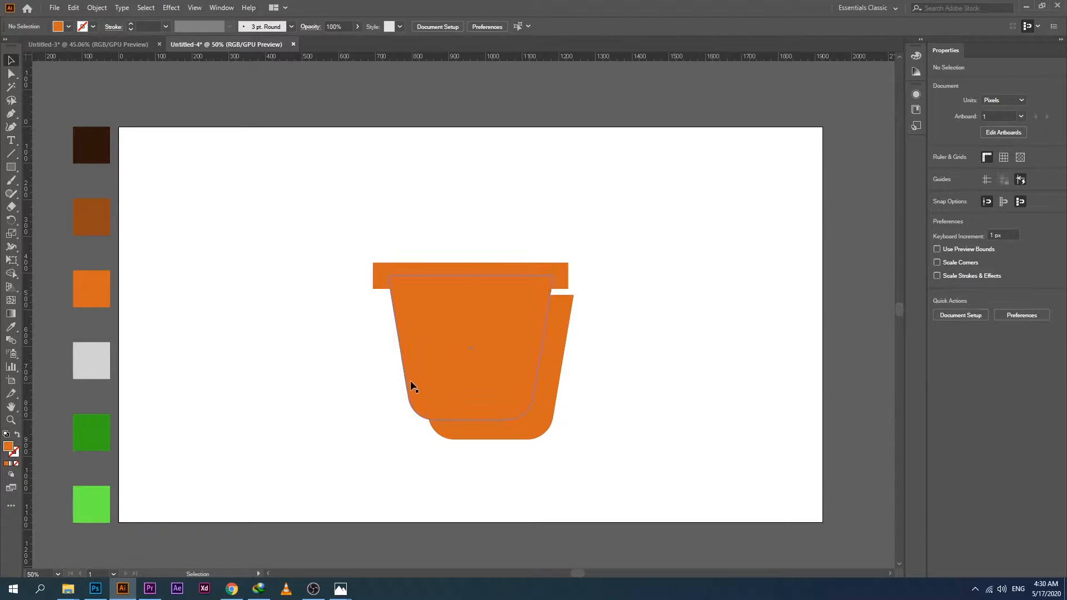
- Fill the original pot body with the sampled medium-brown swatch colour to serve as the shadow
{"action": "left_click", "coordinate": [409, 385]}
{"action": "left_click", "coordinate": [10, 327]}
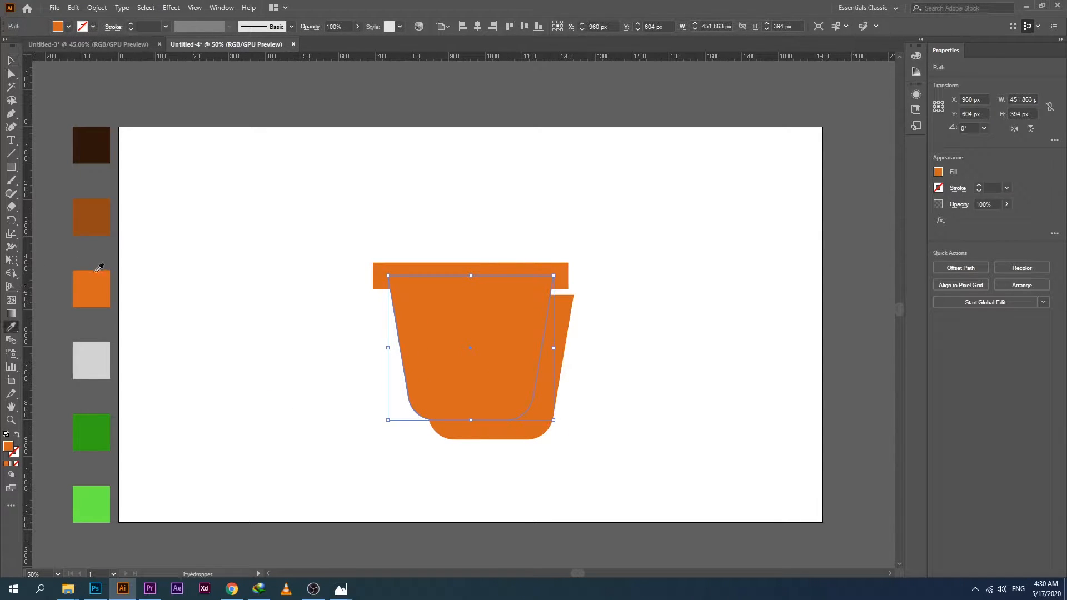
{"action": "left_click", "coordinate": [103, 221]}
{"action": "left_click", "coordinate": [10, 60]}
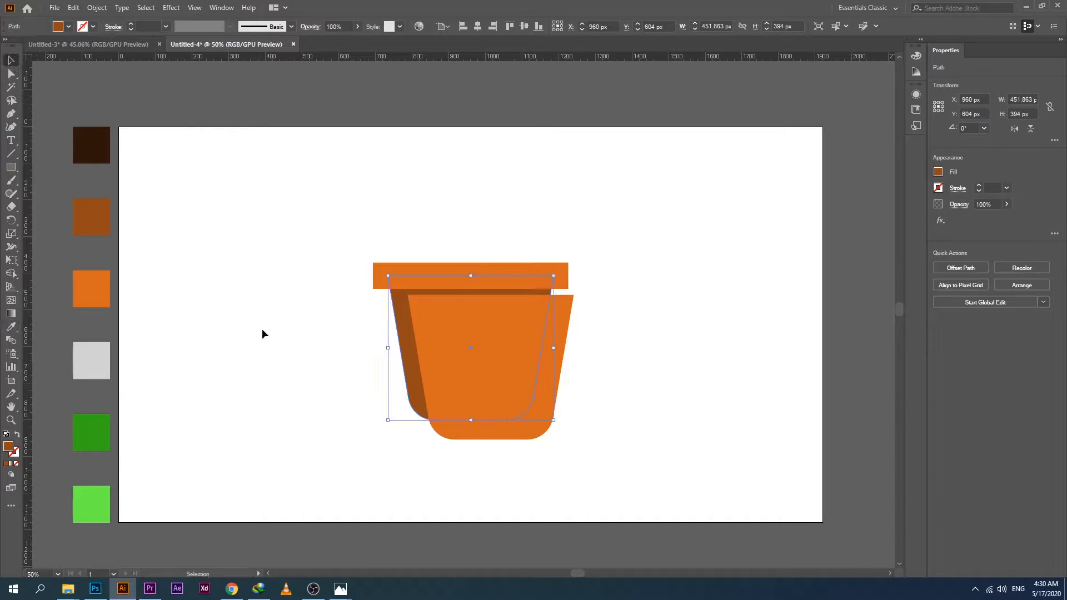
- Use Shape Builder on both pot bodies to remove the part of the orange copy that extends beyond the brown one
{"action": "left_click_drag", "start_coordinate": [321, 454], "coordinate": [548, 378]}
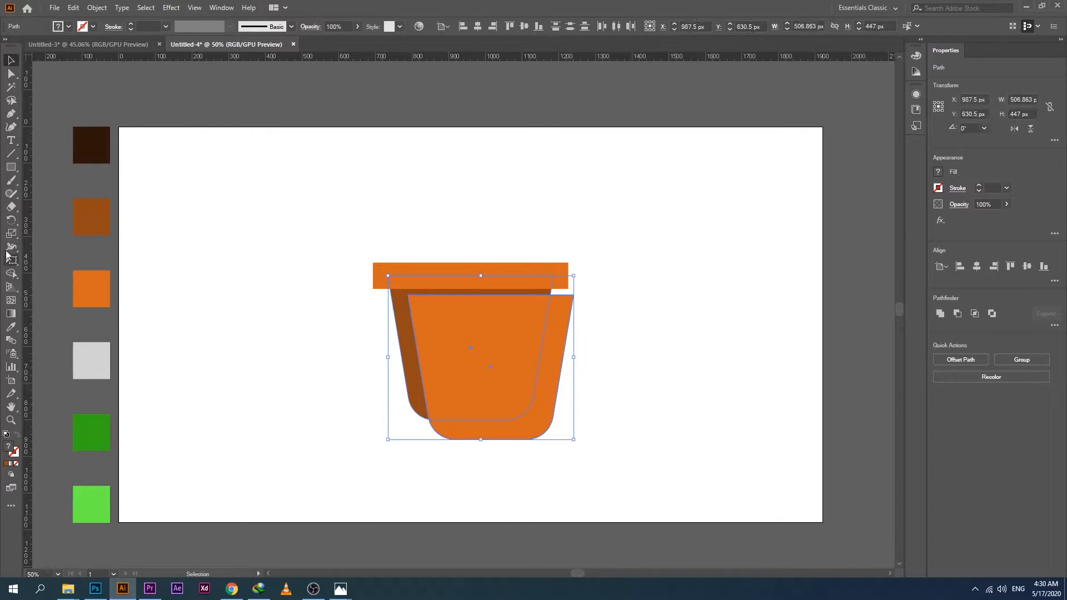
{"action": "left_click", "coordinate": [11, 273]}
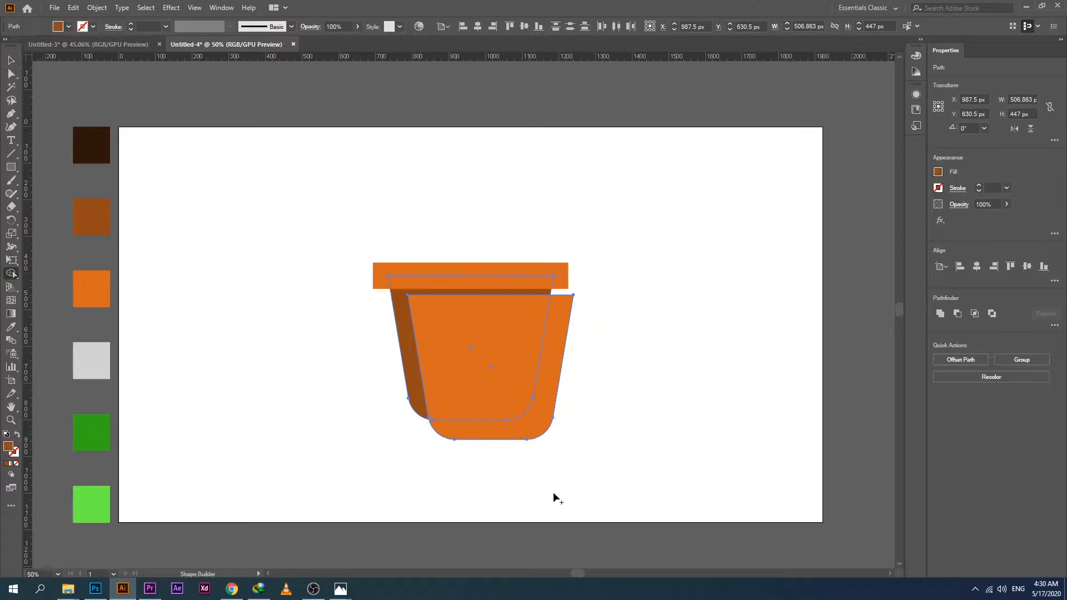
{"action": "mouse_move", "coordinate": [497, 497]}
{"action": "left_mouse_down"}
{"action": "mouse_move", "coordinate": [541, 431]}
{"action": "mouse_move", "coordinate": [564, 467]}
{"action": "left_mouse_up"}
{"action": "left_click", "coordinate": [11, 59]}
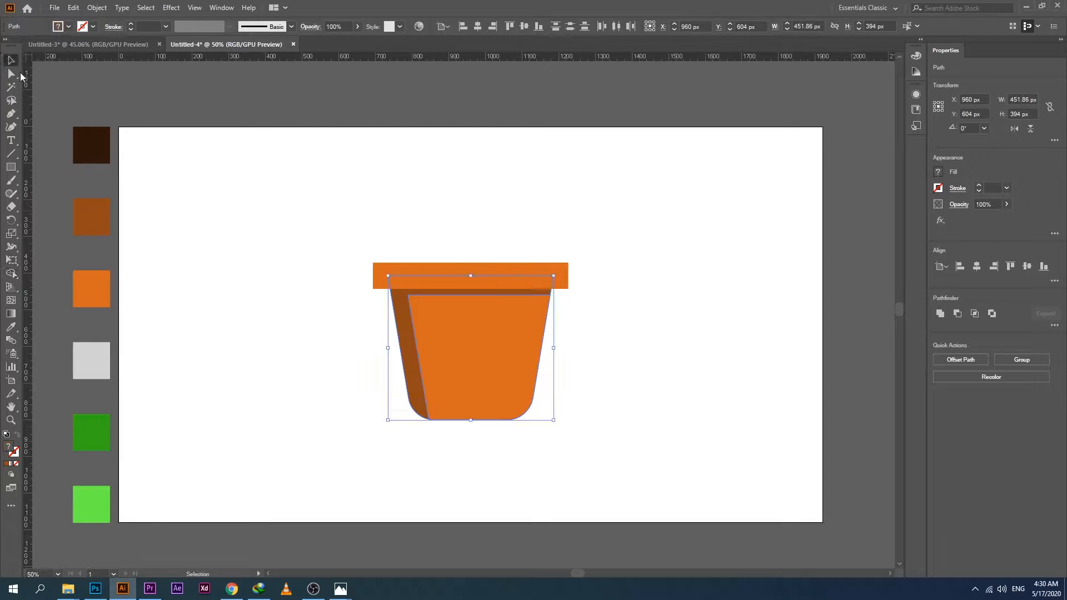
{"action": "left_click", "coordinate": [195, 220]}
{"action": "left_click", "coordinate": [472, 285]}
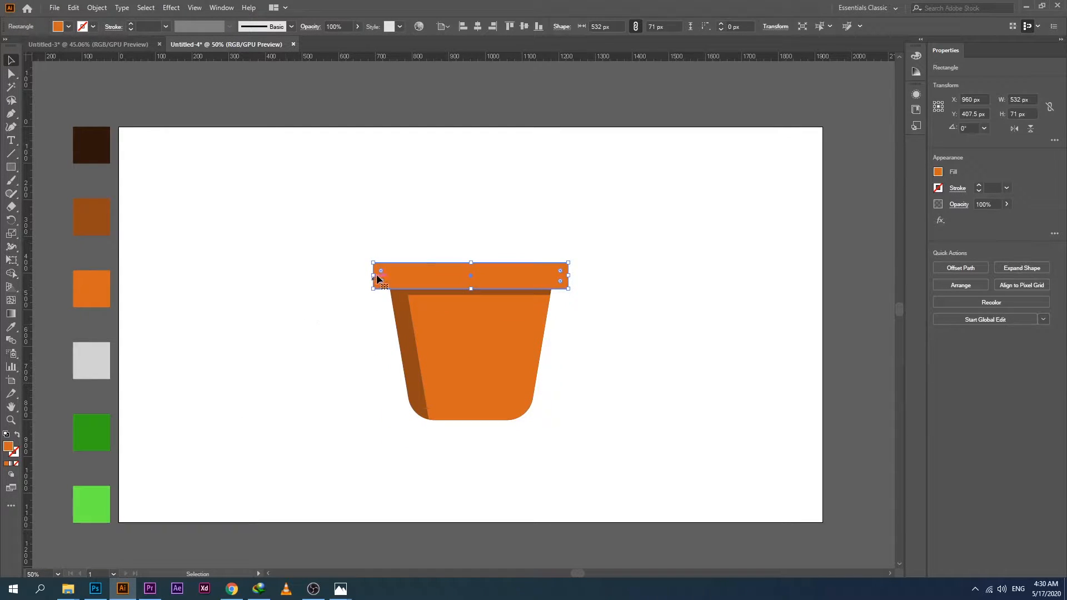
{"action": "left_click", "coordinate": [366, 293]}
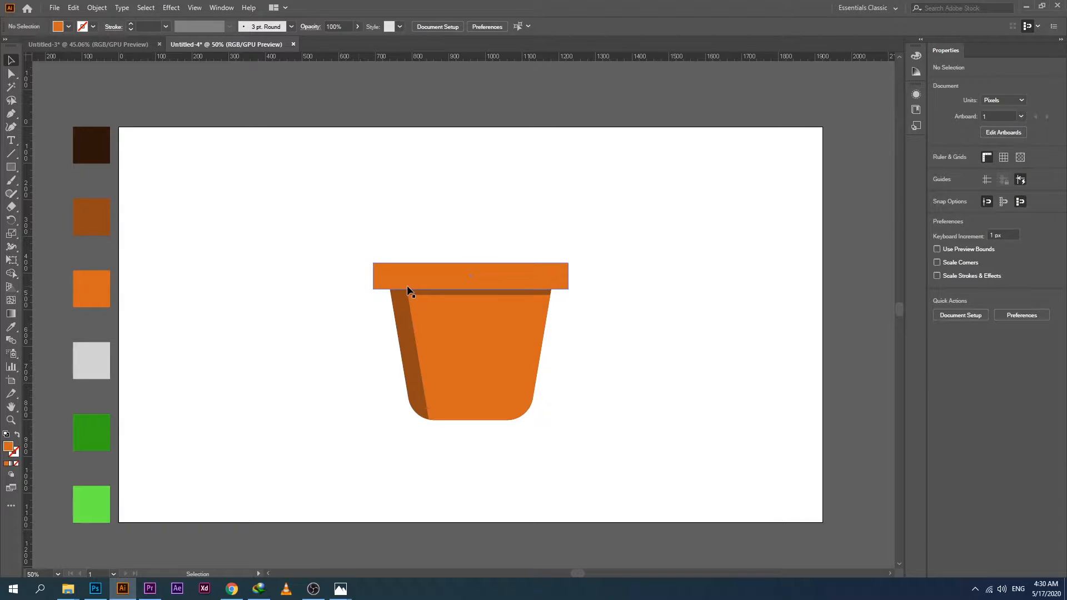
- Give all the pot shapes a dark brown stroke with a weight of 5 pt
{"action": "left_click_drag", "start_coordinate": [368, 257], "coordinate": [542, 431]}
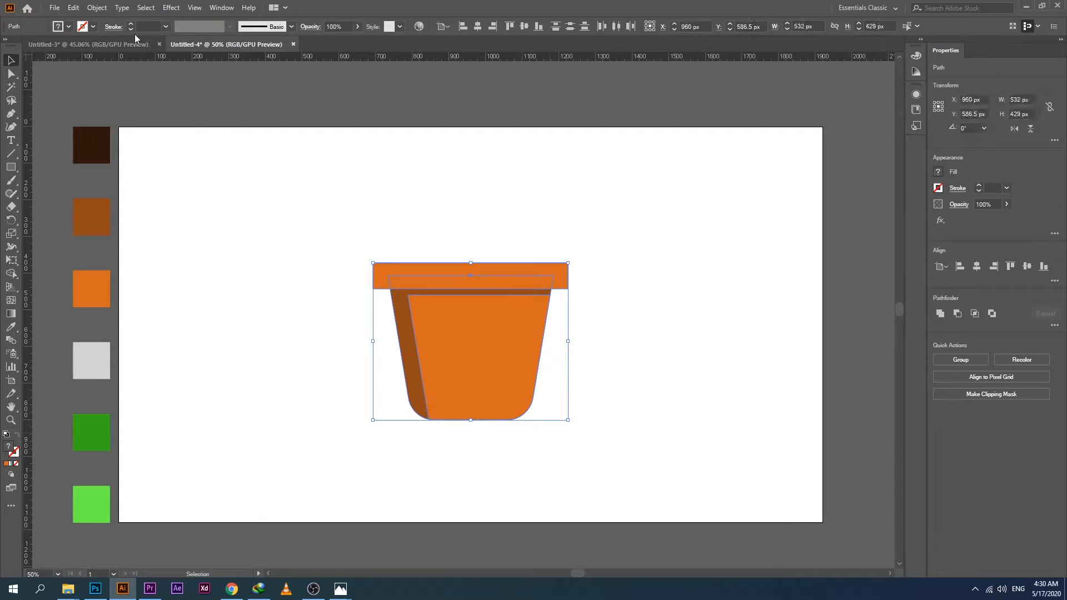
{"action": "left_click", "coordinate": [93, 26]}
{"action": "left_click", "coordinate": [109, 62]}
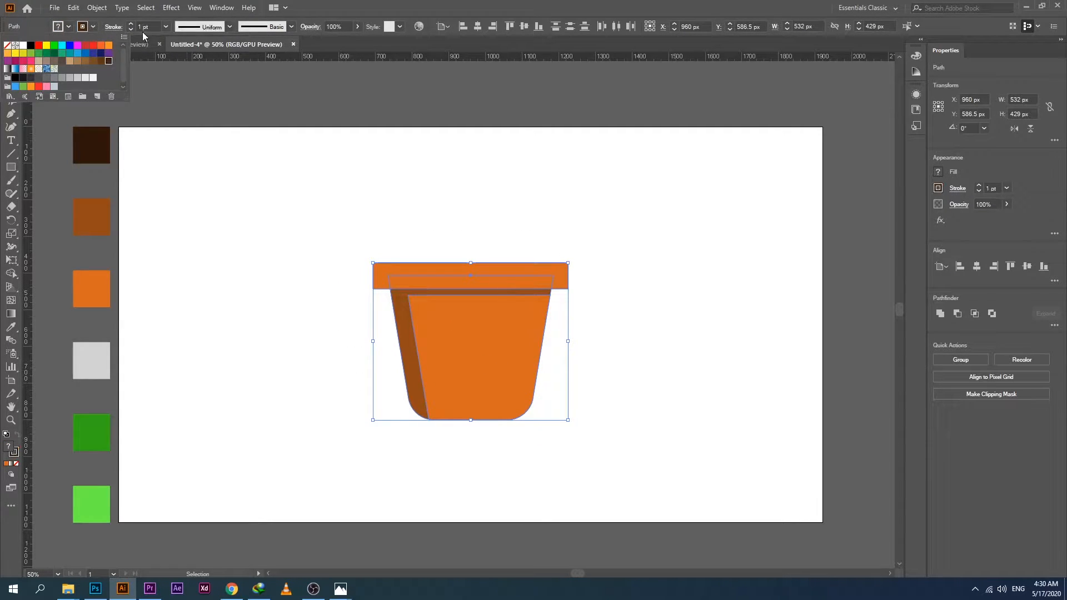
{"action": "left_click", "coordinate": [155, 27]}
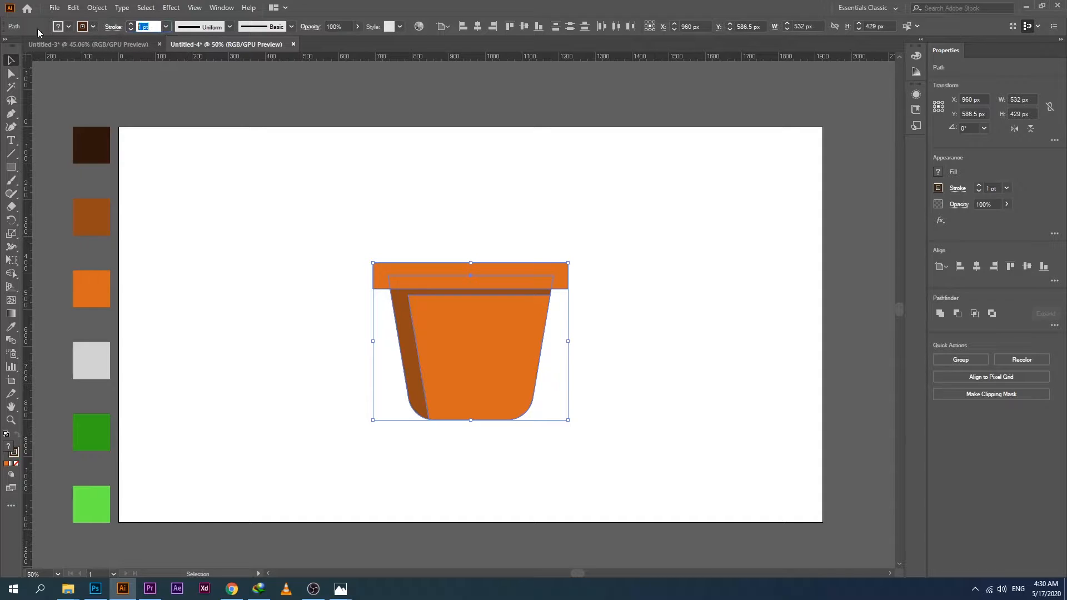
{"action": "type", "text": "4"}
{"action": "key", "text": "Return"}
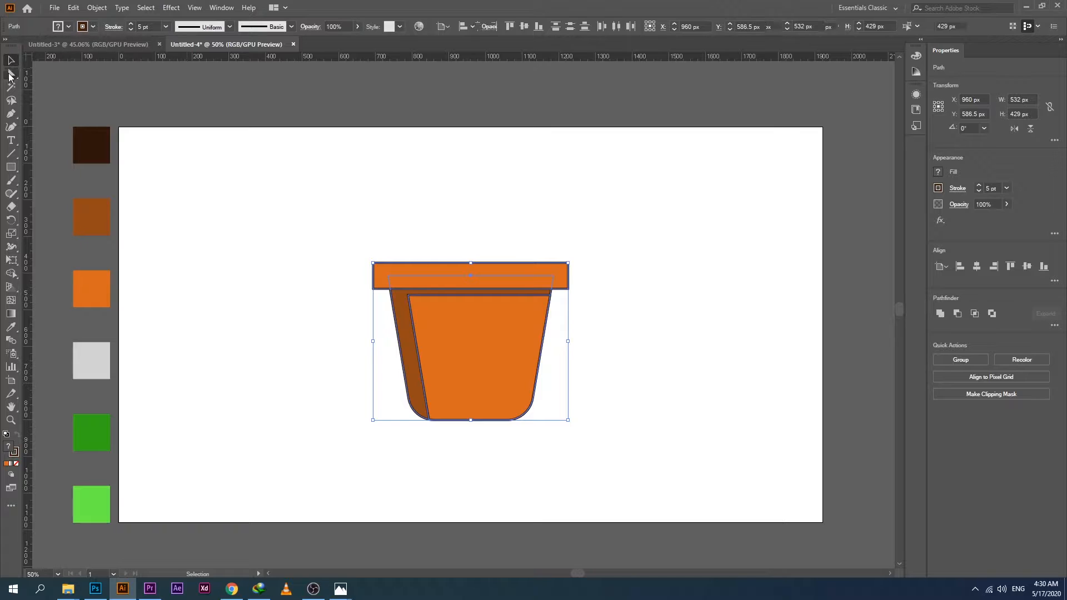
{"action": "left_click", "coordinate": [221, 414]}
- Scale the whole pot down to about 468 px wide and move it lower on the artboard
{"action": "left_click_drag", "start_coordinate": [552, 207], "coordinate": [489, 421]}
{"action": "left_click_drag", "start_coordinate": [568, 316], "coordinate": [545, 336]}
{"action": "left_click_drag", "start_coordinate": [463, 418], "coordinate": [485, 414]}
- Group all the pot shapes into one object
{"action": "right_click", "coordinate": [485, 414]}
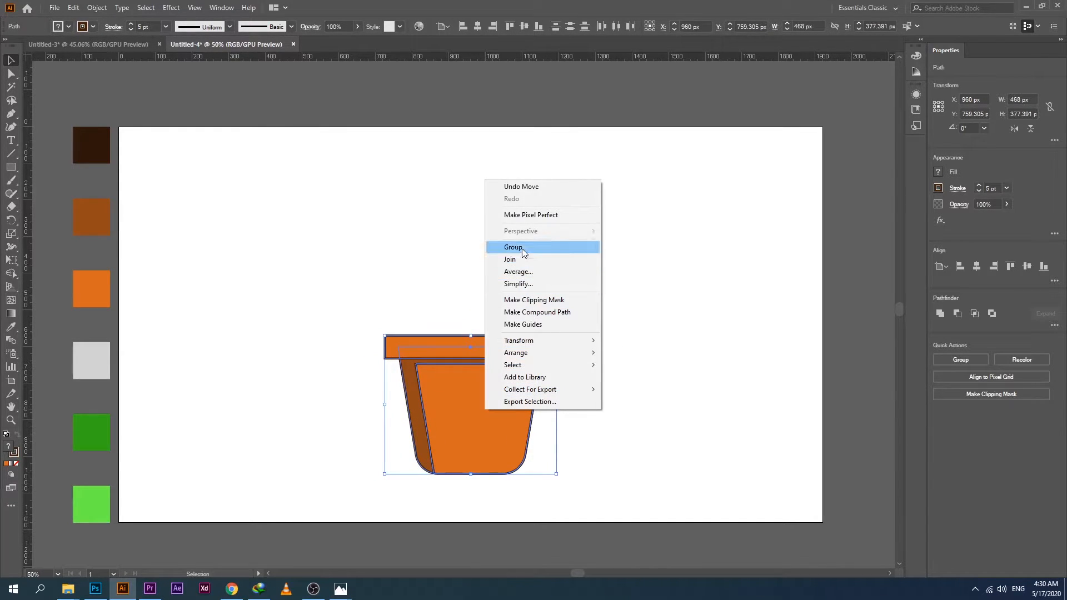
{"action": "left_click", "coordinate": [500, 247]}
{"action": "left_click", "coordinate": [285, 432]}
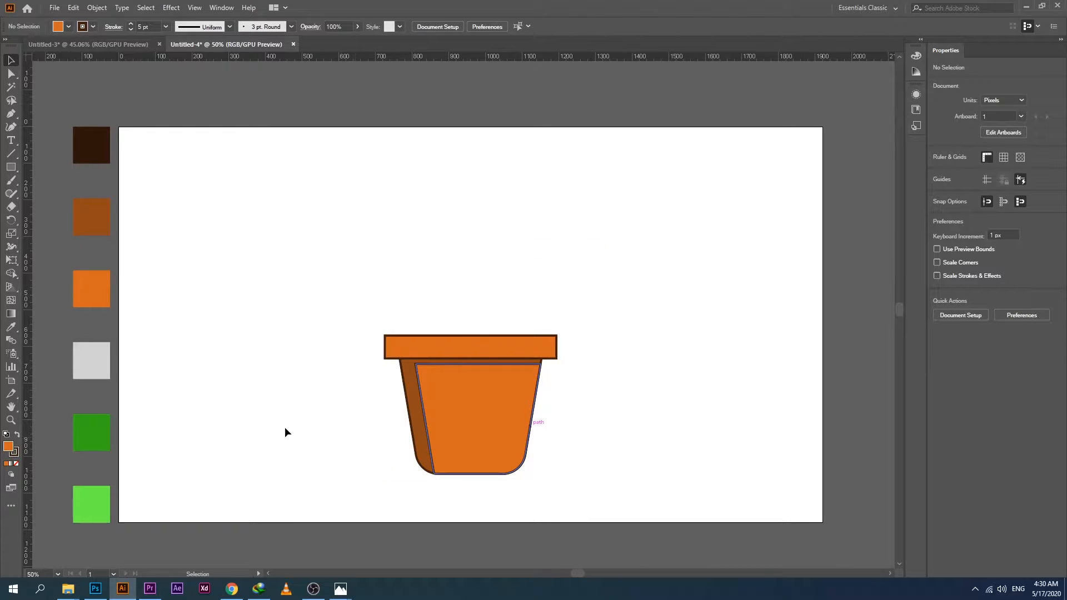
- Draw a tall, narrow ellipse about 95 × 401 px in the empty area left of the pot
{"action": "left_click", "coordinate": [11, 167]}
{"action": "left_click", "coordinate": [63, 193]}
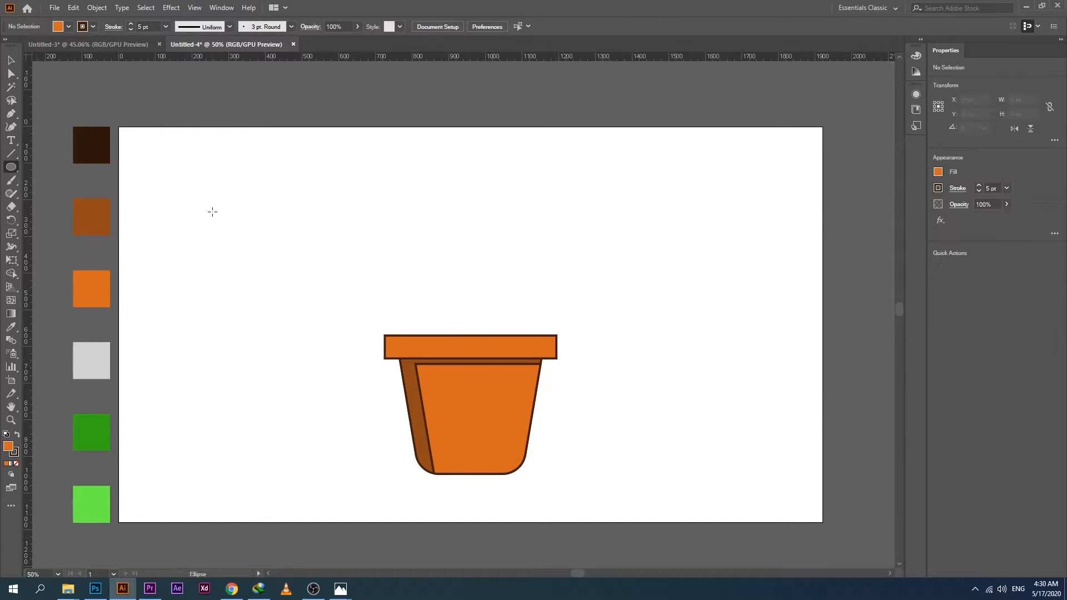
{"action": "left_click_drag", "start_coordinate": [212, 212], "coordinate": [248, 358]}
{"action": "left_click", "coordinate": [11, 60]}
{"action": "left_click", "coordinate": [162, 320]}
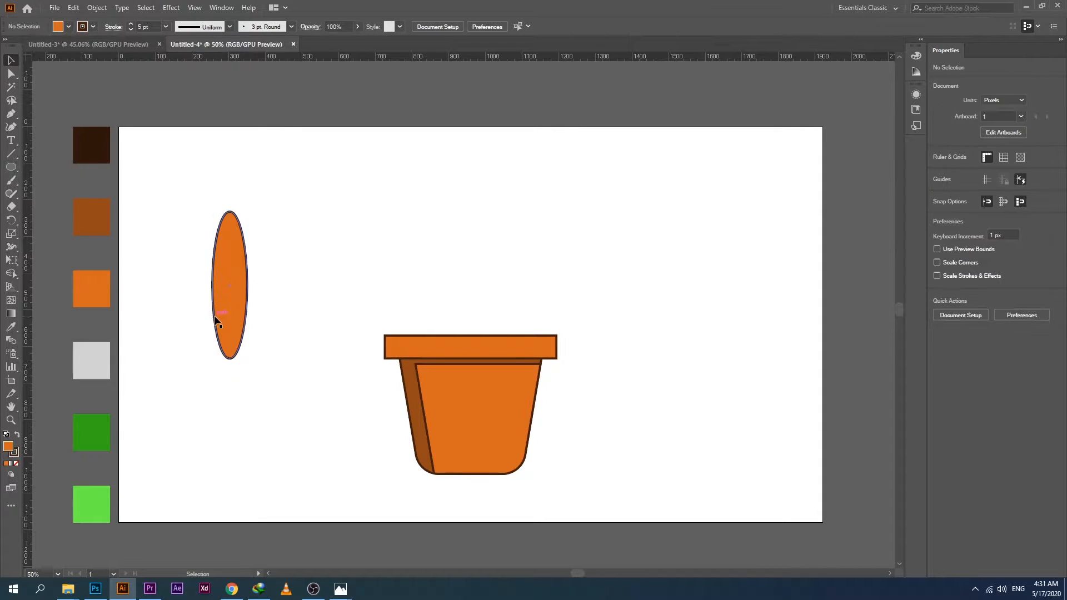
- Give the ellipse the light green swatch's appearance by sampling it, removing the dark stroke
{"action": "left_click", "coordinate": [225, 316]}
{"action": "key", "text": "i"}
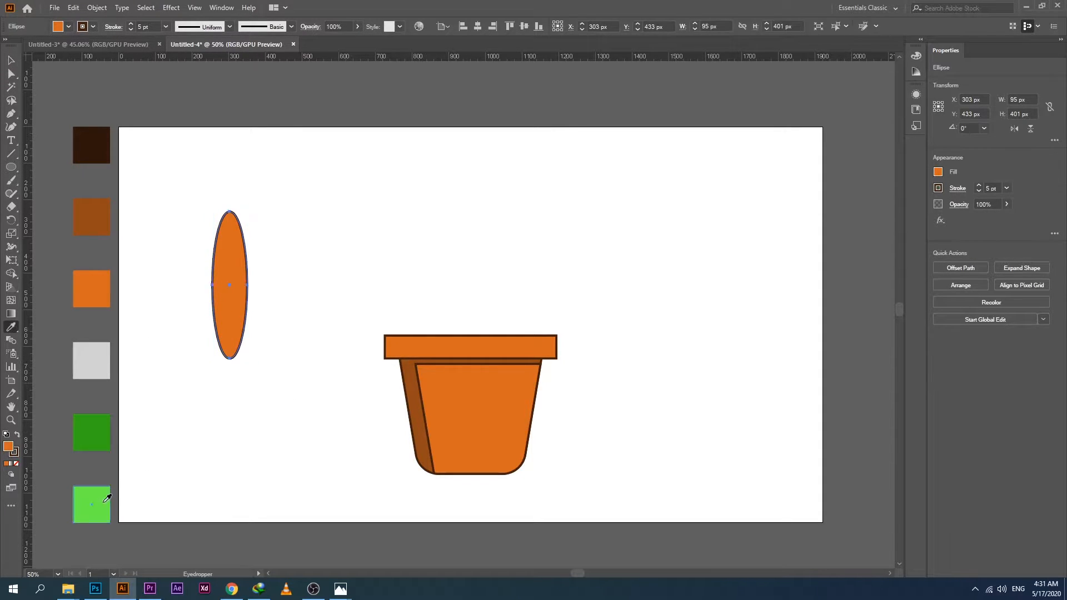
{"action": "left_click", "coordinate": [92, 503]}
{"action": "left_click", "coordinate": [10, 61]}
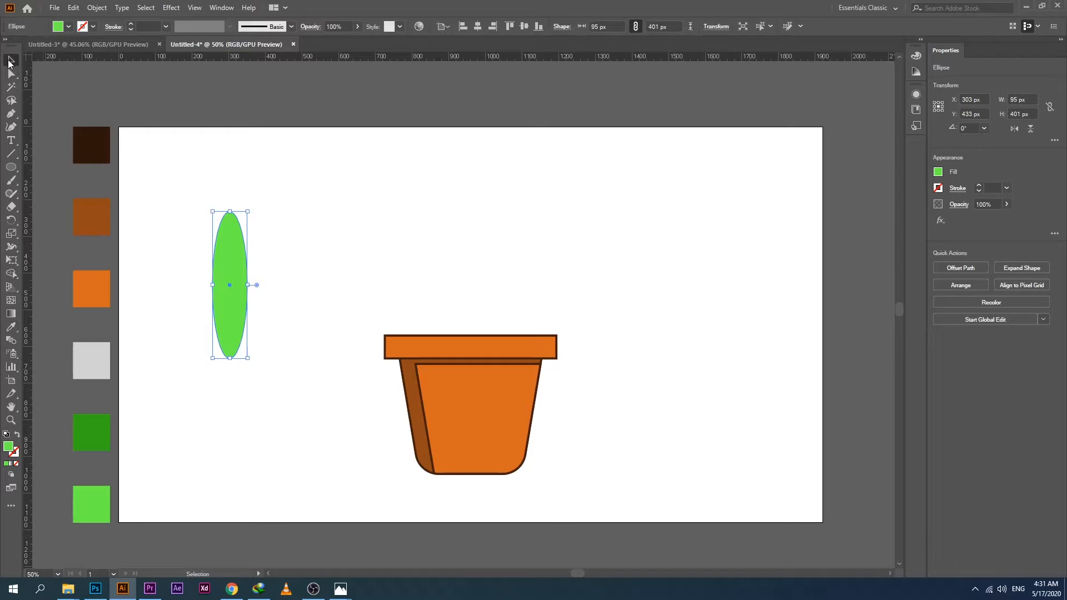
{"action": "left_click", "coordinate": [168, 335]}
- Duplicate the green ellipse to the empty area right of the pot, then duplicate that copy with a 14 px horizontal offset
{"action": "left_click_drag", "start_coordinate": [231, 339], "coordinate": [680, 311]}
{"action": "left_click", "coordinate": [667, 310]}
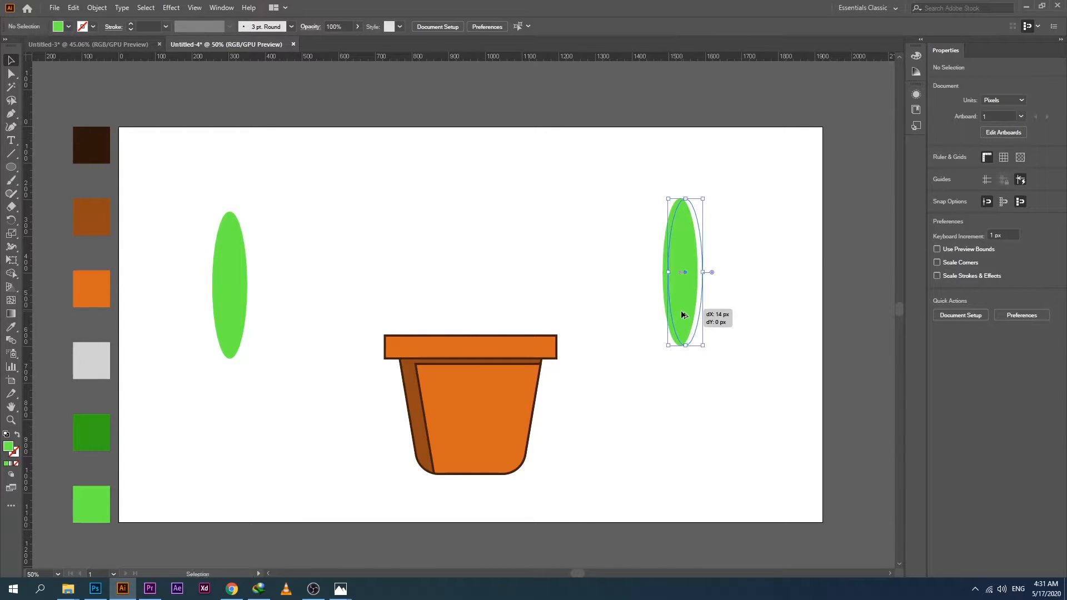
- Trim the two overlapping ellipses with the Shape Builder tool, keeping only the thin crescent on their left edge
{"action": "left_click_drag", "start_coordinate": [635, 372], "coordinate": [721, 296]}
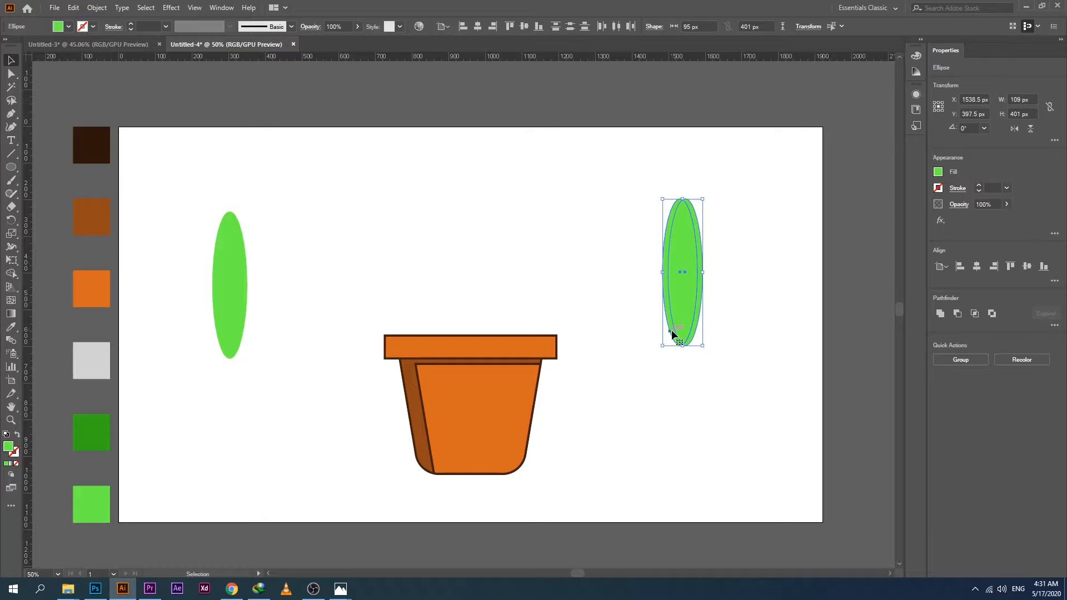
{"action": "left_click", "coordinate": [11, 274]}
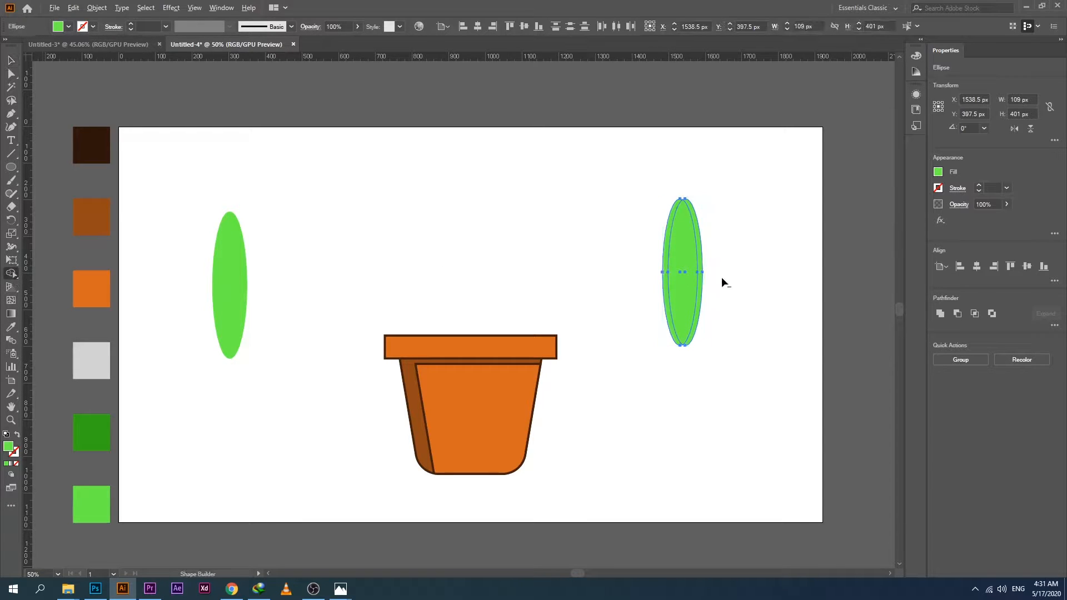
{"action": "mouse_move", "coordinate": [732, 269]}
{"action": "left_mouse_down"}
{"action": "mouse_move", "coordinate": [669, 303]}
{"action": "mouse_move", "coordinate": [697, 296]}
{"action": "mouse_move", "coordinate": [681, 333]}
{"action": "left_mouse_up"}
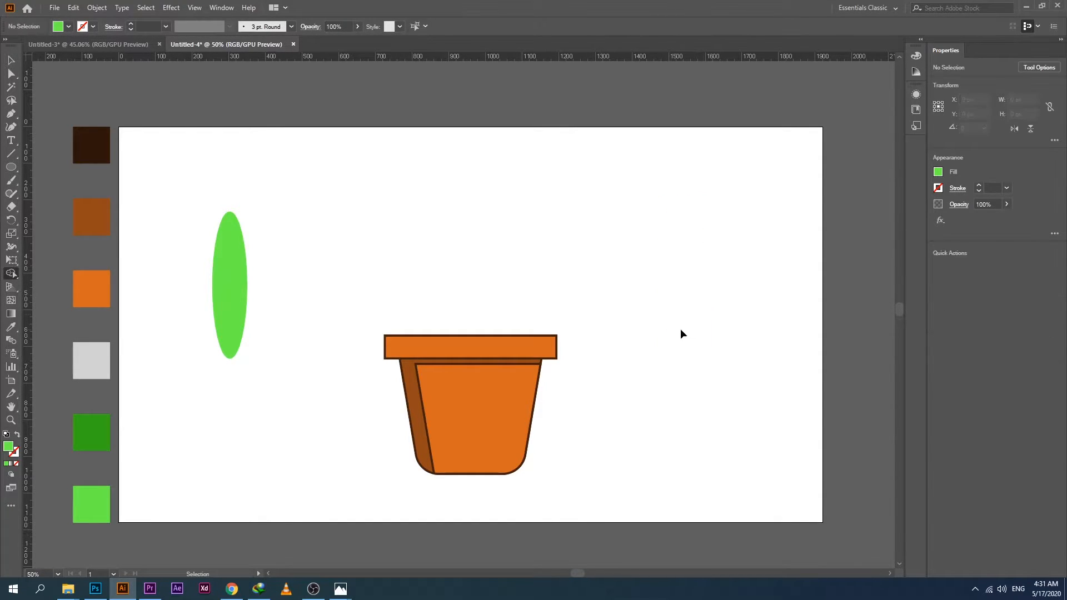
{"action": "key", "text": "ctrl+z"}
{"action": "left_click_drag", "start_coordinate": [714, 272], "coordinate": [689, 295]}
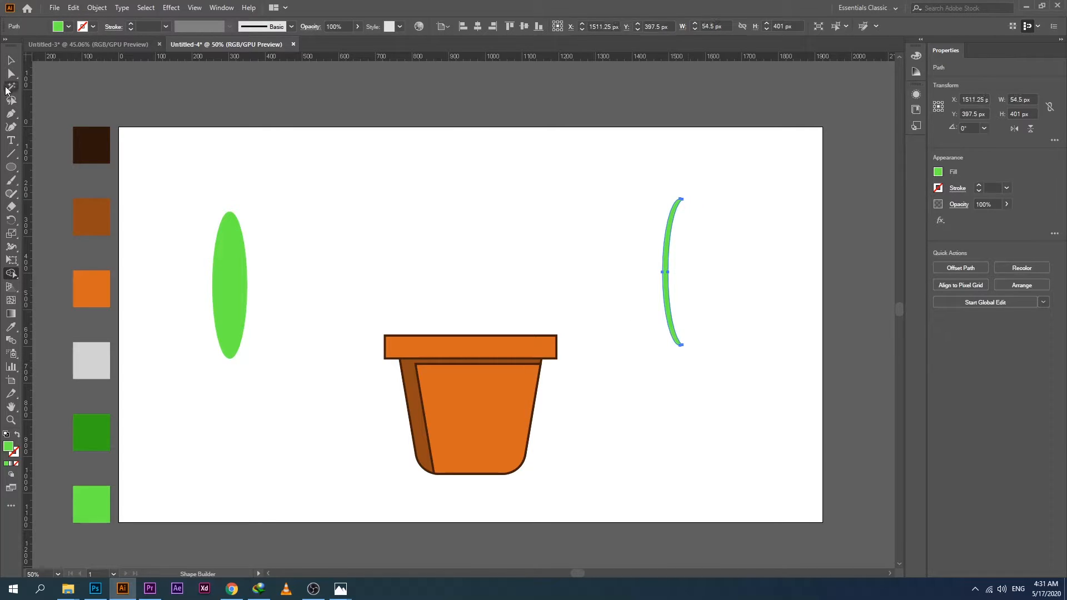
{"action": "key", "text": "v"}
{"action": "left_click", "coordinate": [540, 244]}
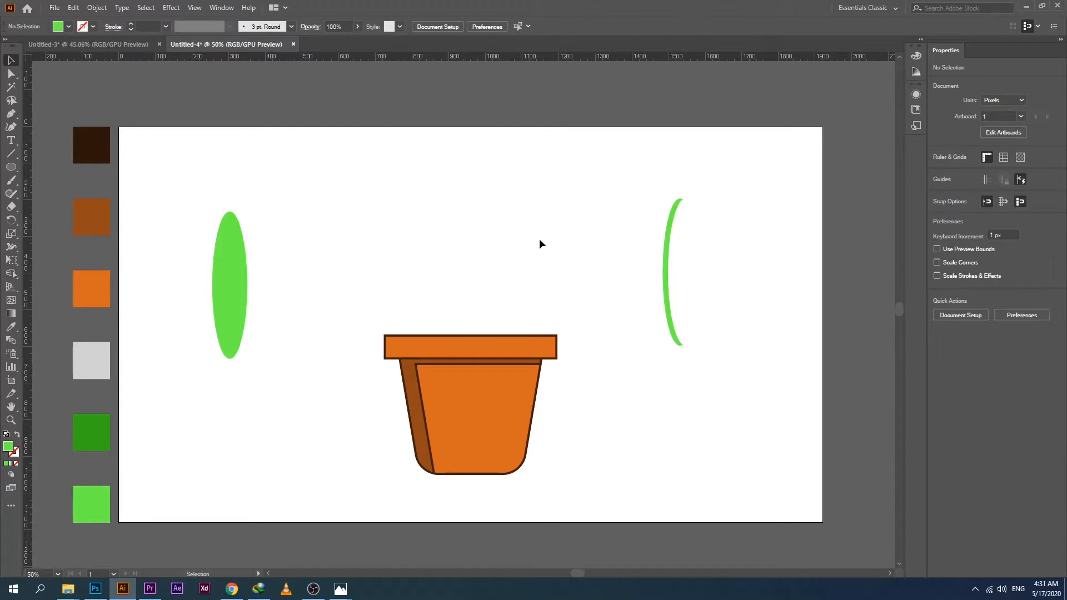
- Recolor the crescent by sampling the dark green swatch
{"action": "left_click", "coordinate": [669, 298]}
{"action": "key", "text": "i"}
{"action": "left_click", "coordinate": [99, 435]}
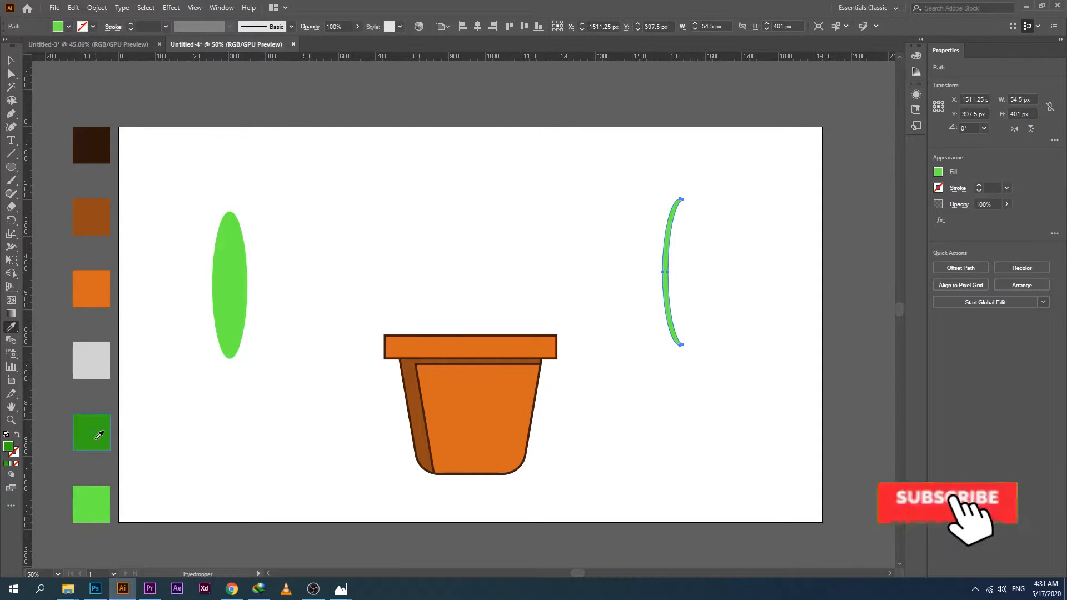
{"action": "key", "text": "v"}
{"action": "left_click", "coordinate": [333, 202]}
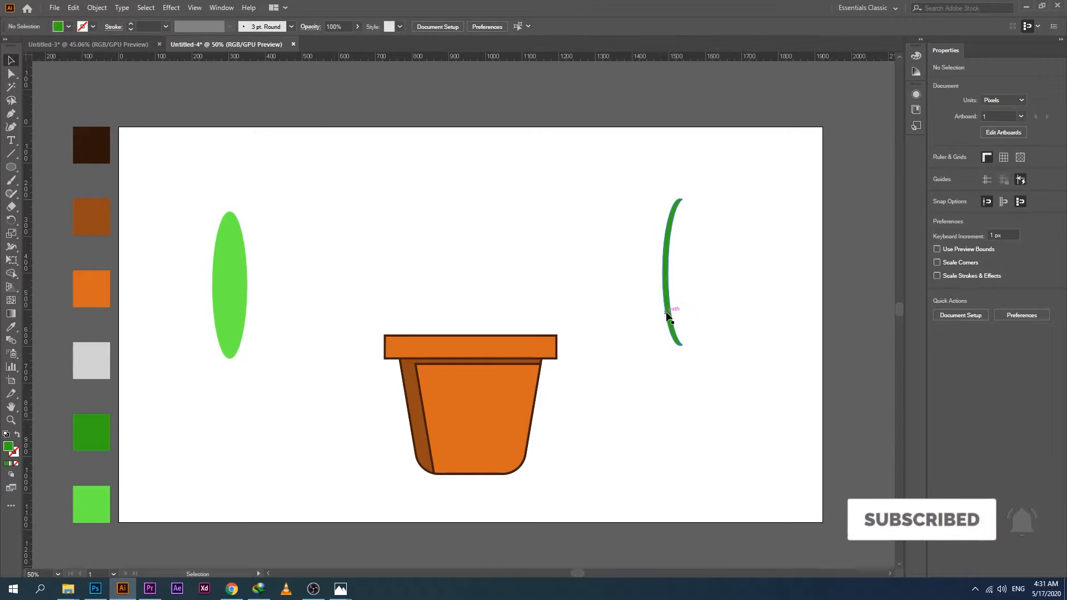
- Move the dark green crescent onto the left edge of the light green ellipse
{"action": "left_click_drag", "start_coordinate": [669, 314], "coordinate": [218, 322]}
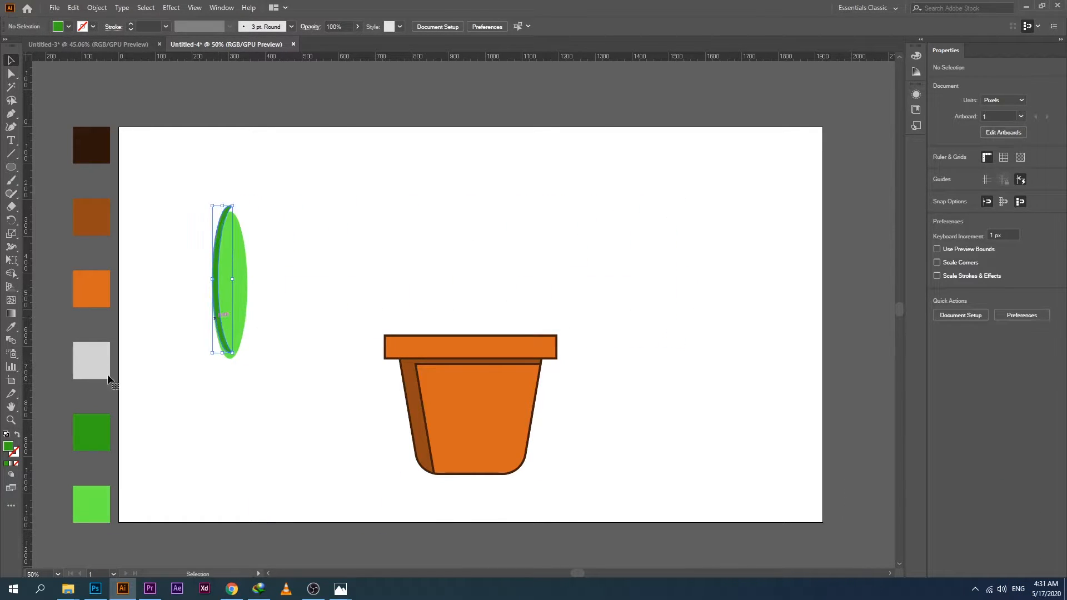
{"action": "key", "text": "z"}
{"action": "left_click", "coordinate": [245, 307]}
{"action": "left_click", "coordinate": [404, 277]}
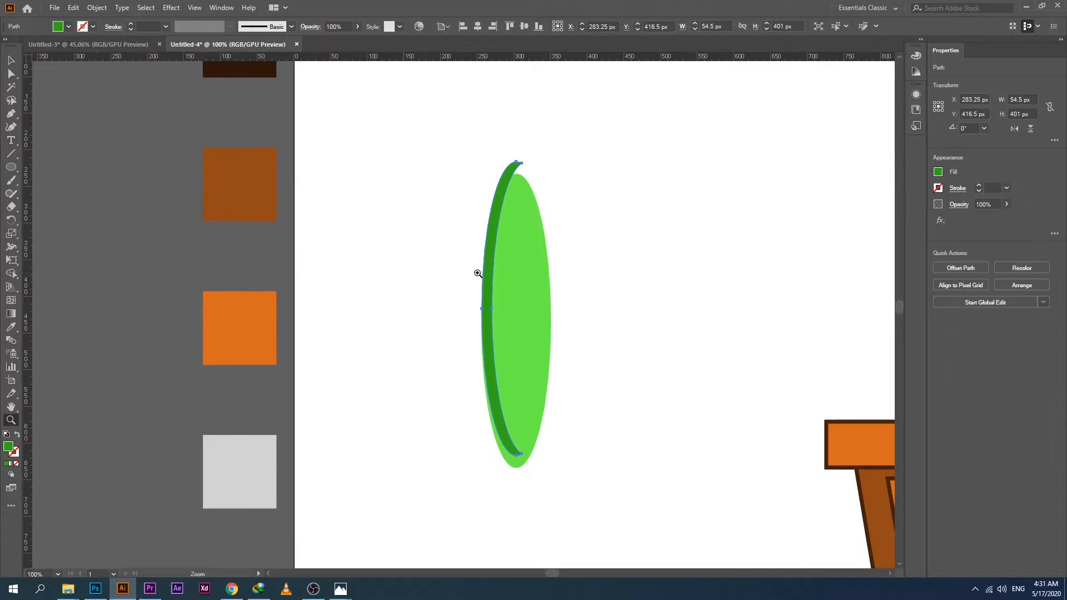
{"action": "left_click", "coordinate": [478, 274]}
{"action": "left_click_drag", "start_coordinate": [619, 337], "coordinate": [492, 295]}
{"action": "key", "text": "v"}
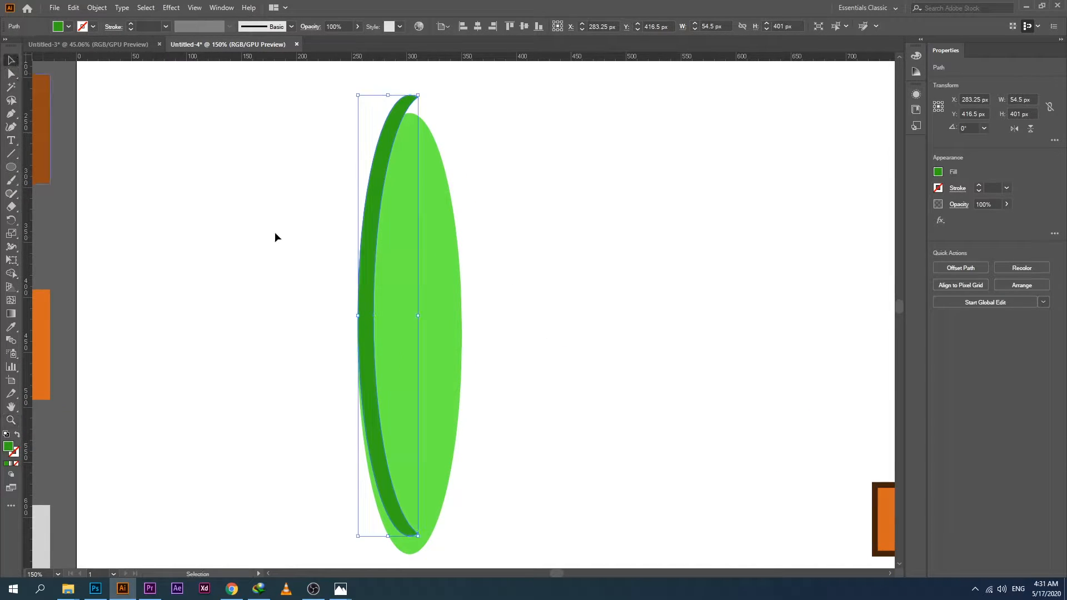
- Align the vertical centers of the crescent and the ellipse relative to the selection instead of the artboard
{"action": "left_click_drag", "start_coordinate": [275, 238], "coordinate": [510, 416]}
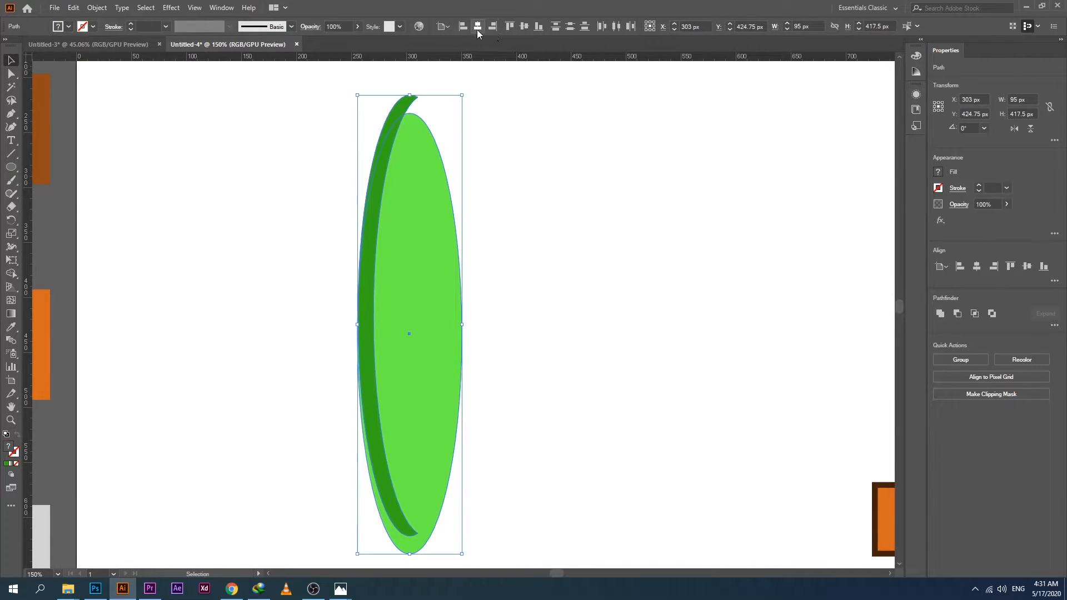
{"action": "left_click", "coordinate": [443, 27]}
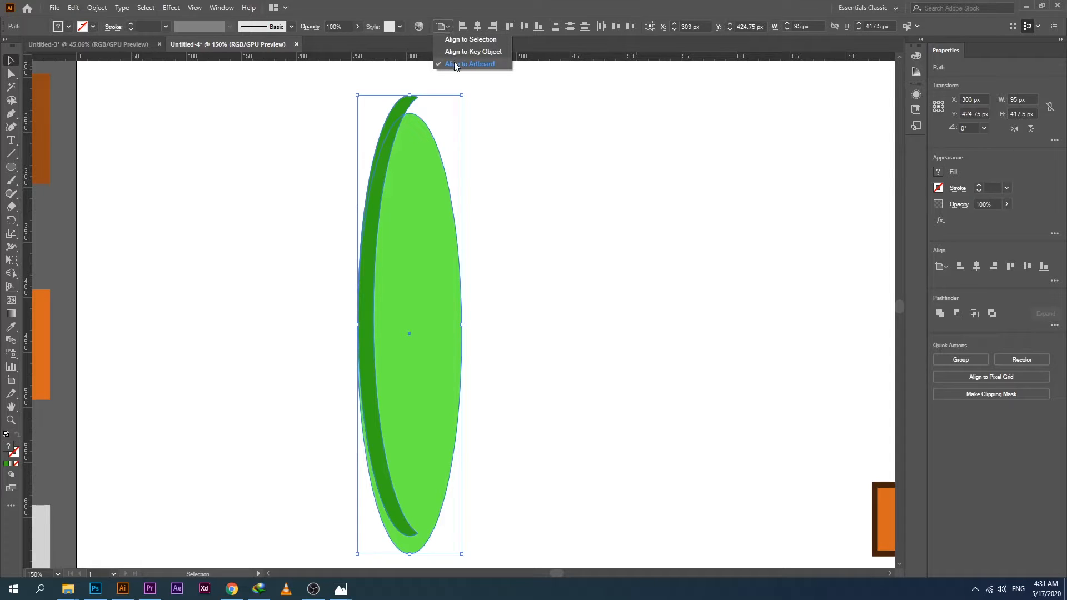
{"action": "left_click", "coordinate": [461, 39]}
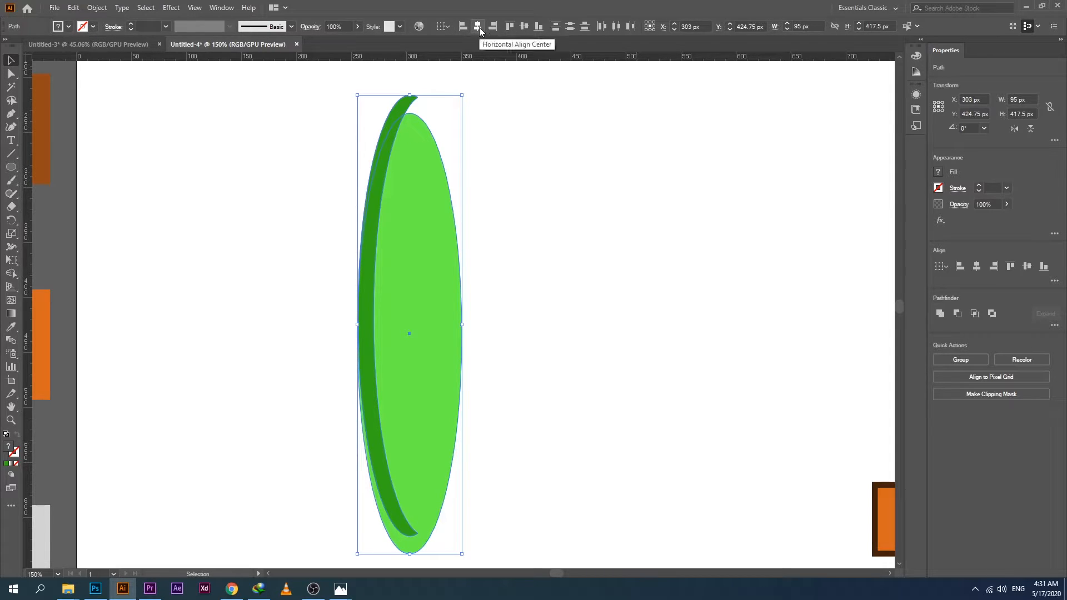
{"action": "left_click", "coordinate": [523, 27]}
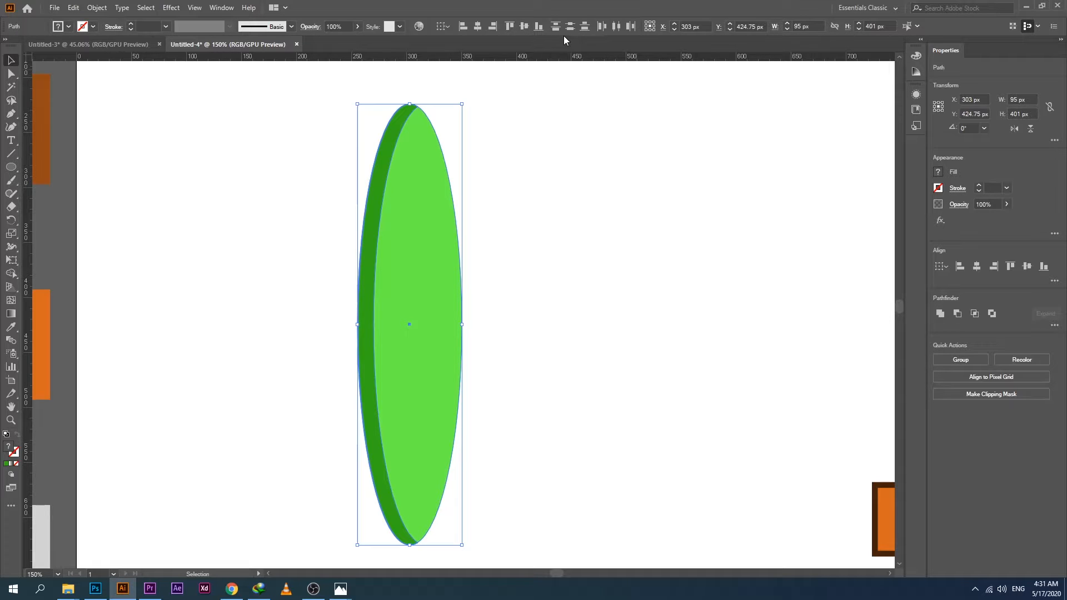
{"action": "left_click", "coordinate": [481, 302]}
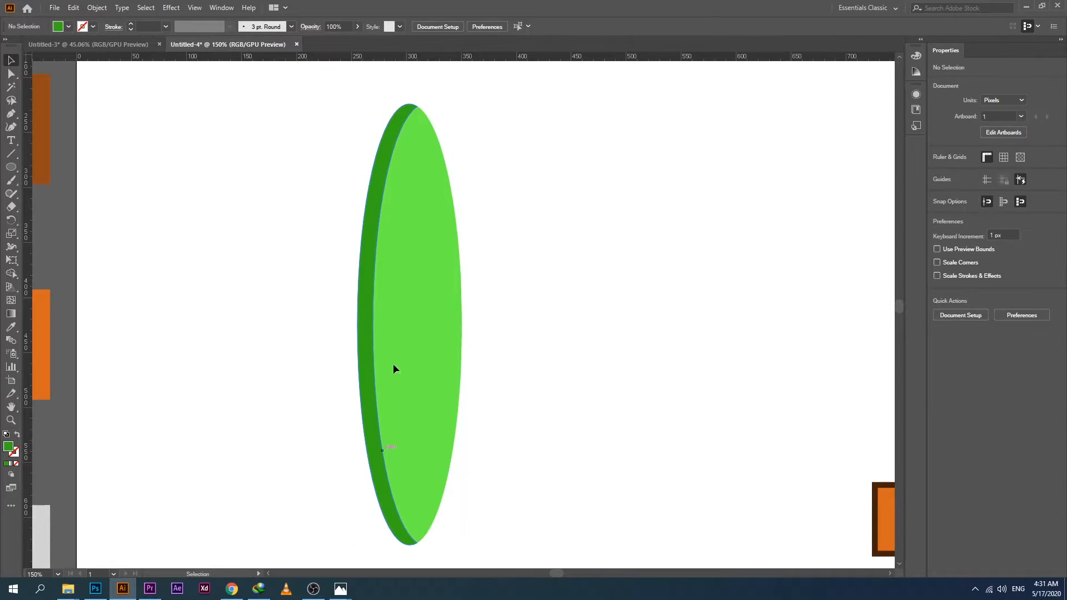
- Draw a vertical straight line about 201 px long in the empty area right of the leaf
{"action": "left_click_drag", "start_coordinate": [568, 349], "coordinate": [507, 337]}
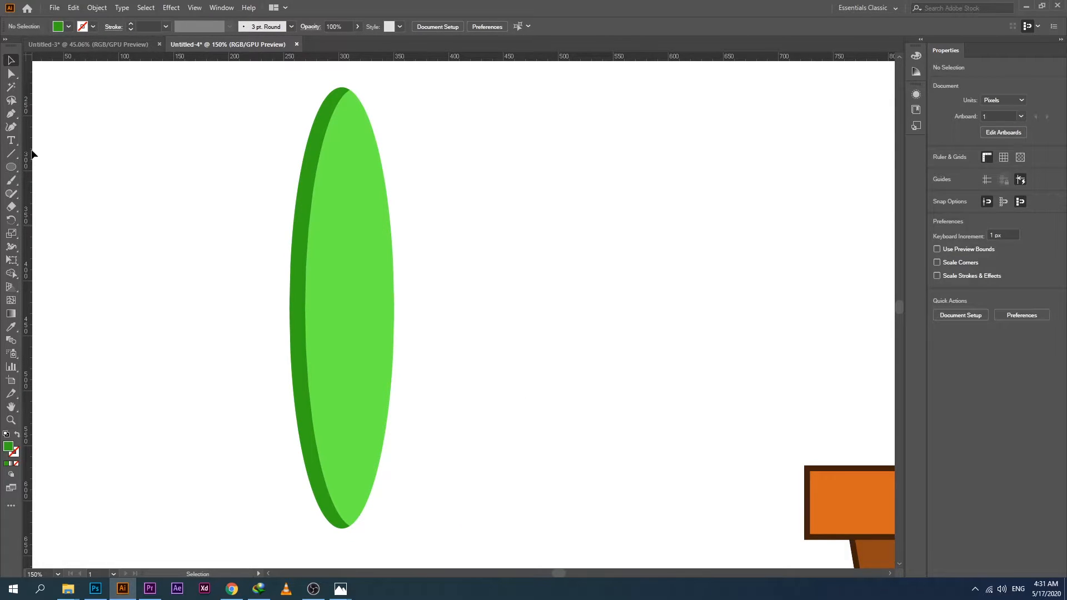
{"action": "left_click", "coordinate": [11, 154]}
{"action": "left_click_drag", "start_coordinate": [512, 201], "coordinate": [512, 422]}
{"action": "key", "text": "v"}
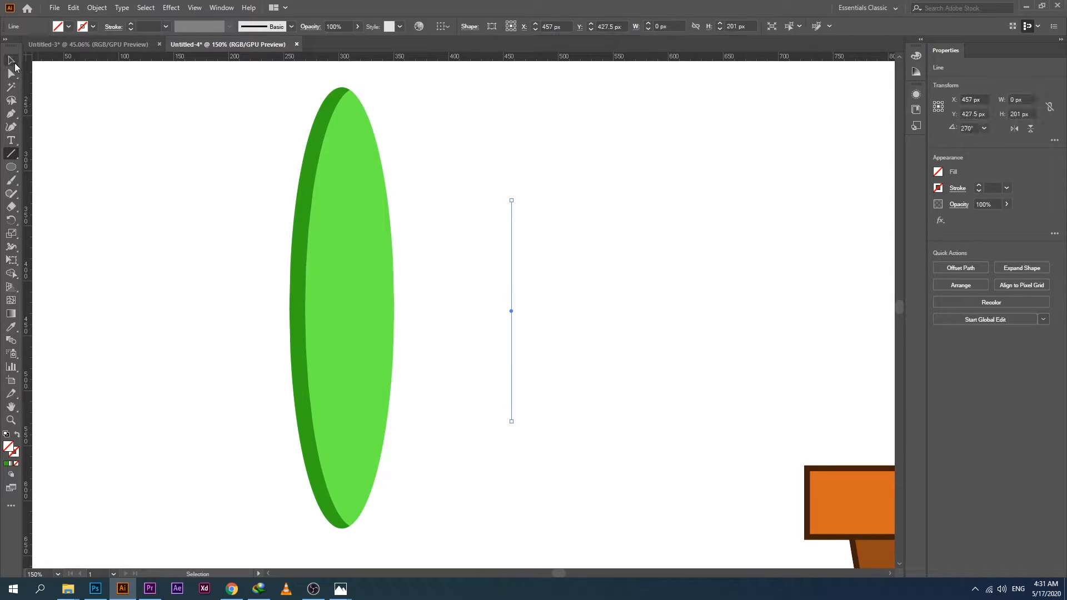
- Give the vertical line a black stroke with a weight of 3 pt
{"action": "left_click", "coordinate": [93, 27]}
{"action": "left_click", "coordinate": [31, 46]}
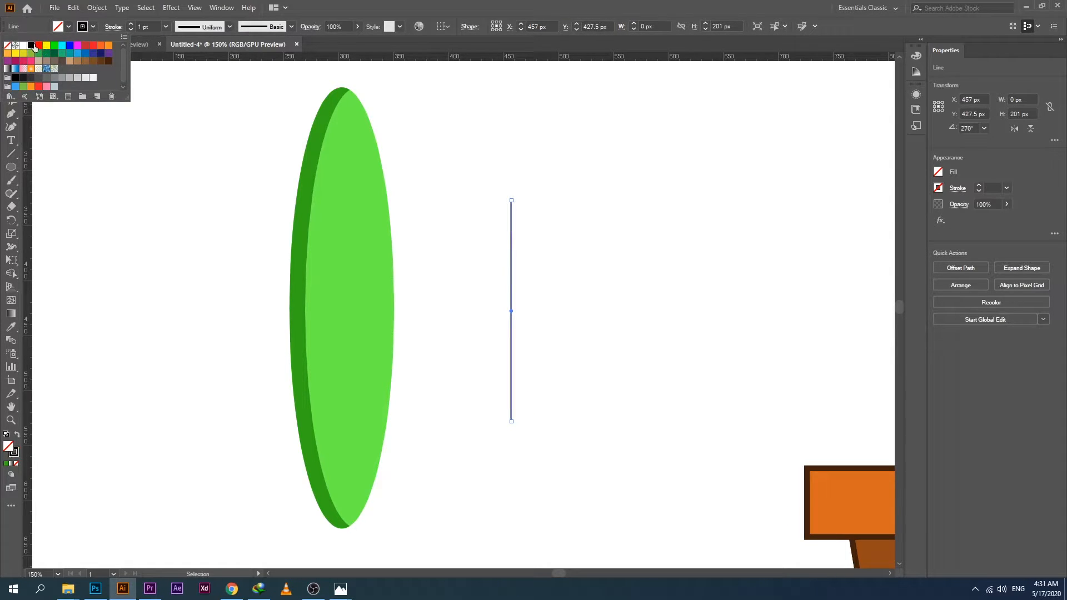
{"action": "left_click", "coordinate": [131, 24]}
{"action": "left_click", "coordinate": [131, 25]}
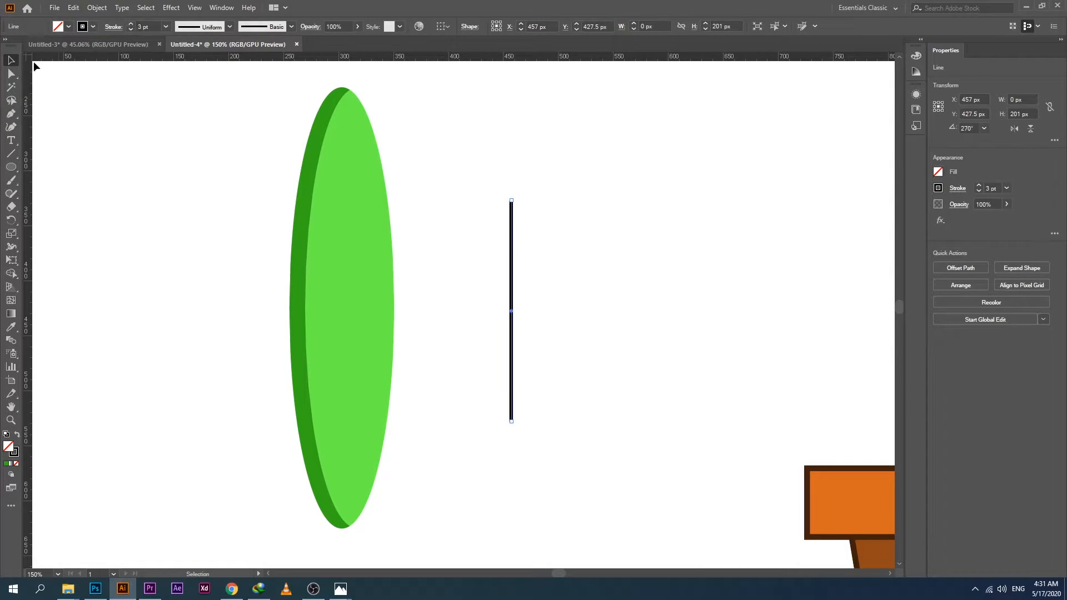
{"action": "left_click", "coordinate": [588, 172]}
- Move the line onto the middle of the leaf and apply the lens-shaped width profile that tapers at both ends
{"action": "left_click_drag", "start_coordinate": [512, 350], "coordinate": [344, 351]}
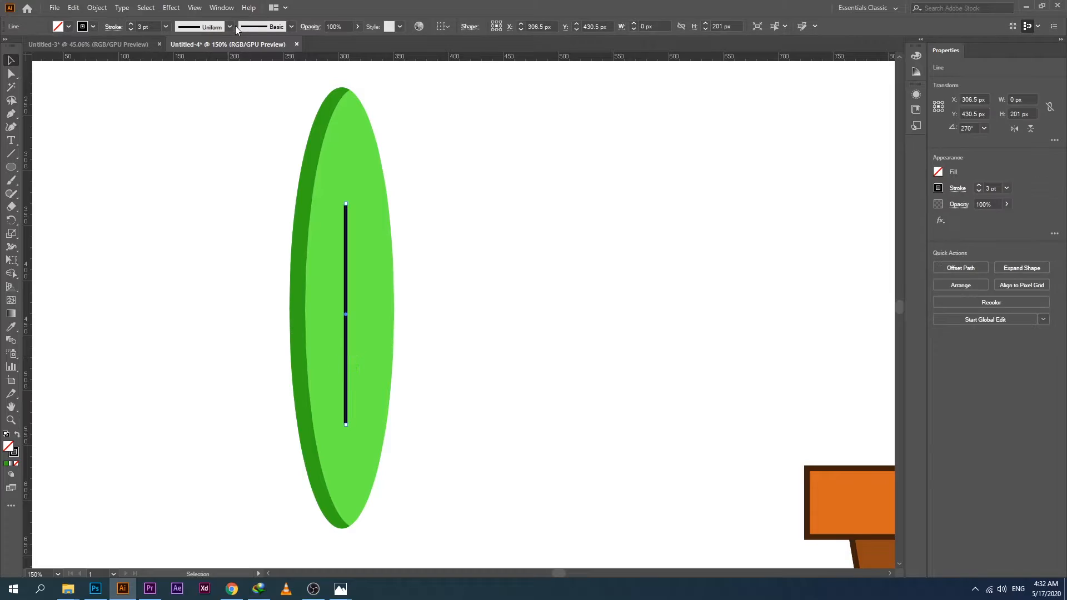
{"action": "left_click", "coordinate": [221, 7]}
{"action": "left_click", "coordinate": [272, 447]}
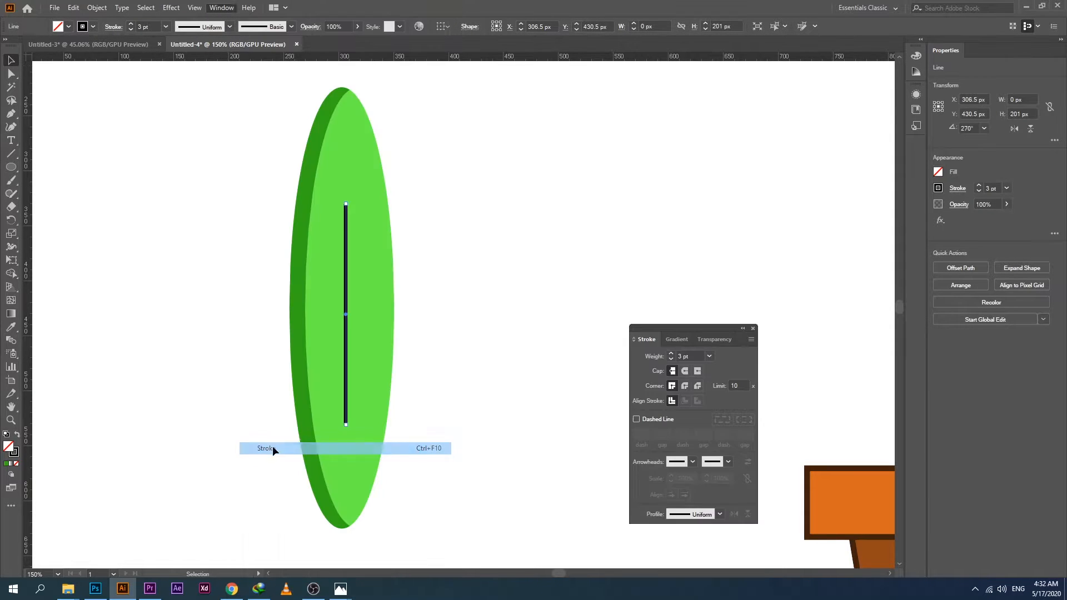
{"action": "left_click", "coordinate": [717, 515]}
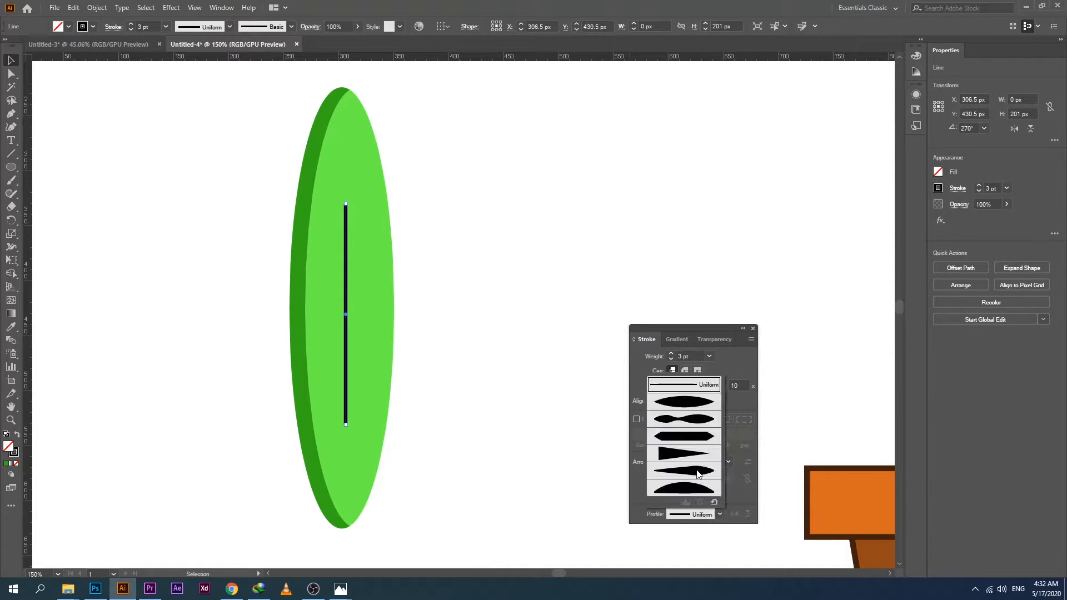
{"action": "left_click", "coordinate": [688, 406]}
{"action": "left_click", "coordinate": [423, 295]}
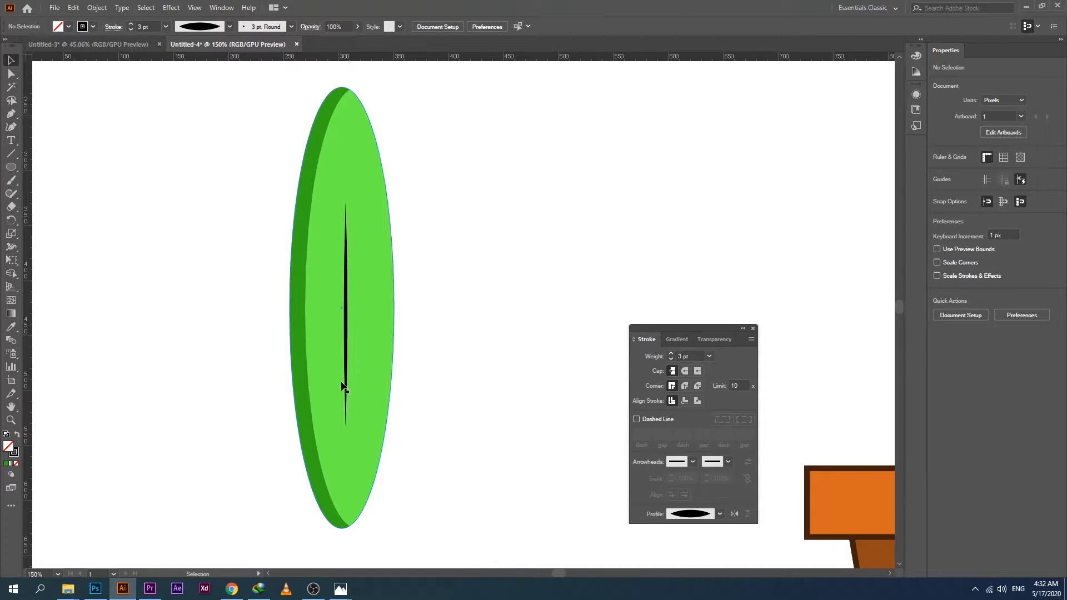
{"action": "left_click", "coordinate": [347, 365]}
{"action": "left_click", "coordinate": [470, 382]}
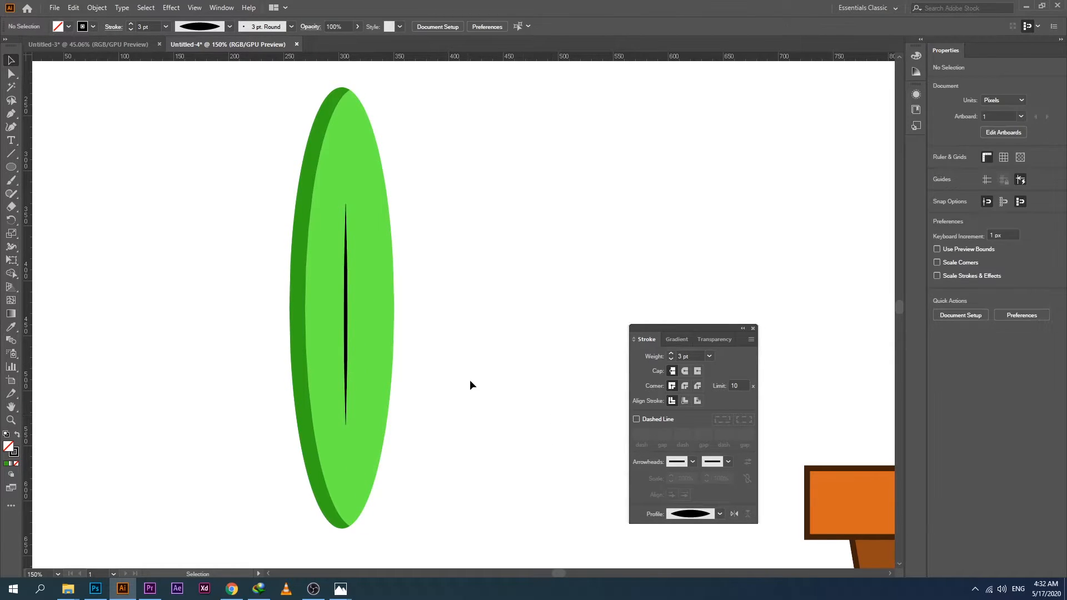
- Duplicate the complete leaf, with its crescent and center line, to the right of the original
{"action": "left_click_drag", "start_coordinate": [434, 127], "coordinate": [280, 416]}
{"action": "left_click", "coordinate": [463, 416]}
{"action": "left_click_drag", "start_coordinate": [428, 155], "coordinate": [279, 423]}
{"action": "left_click_drag", "start_coordinate": [373, 384], "coordinate": [528, 386]}
- Shrink the leaf copy to about 76 × 319 px and rotate it about 30° clockwise
{"action": "left_click", "coordinate": [603, 164]}
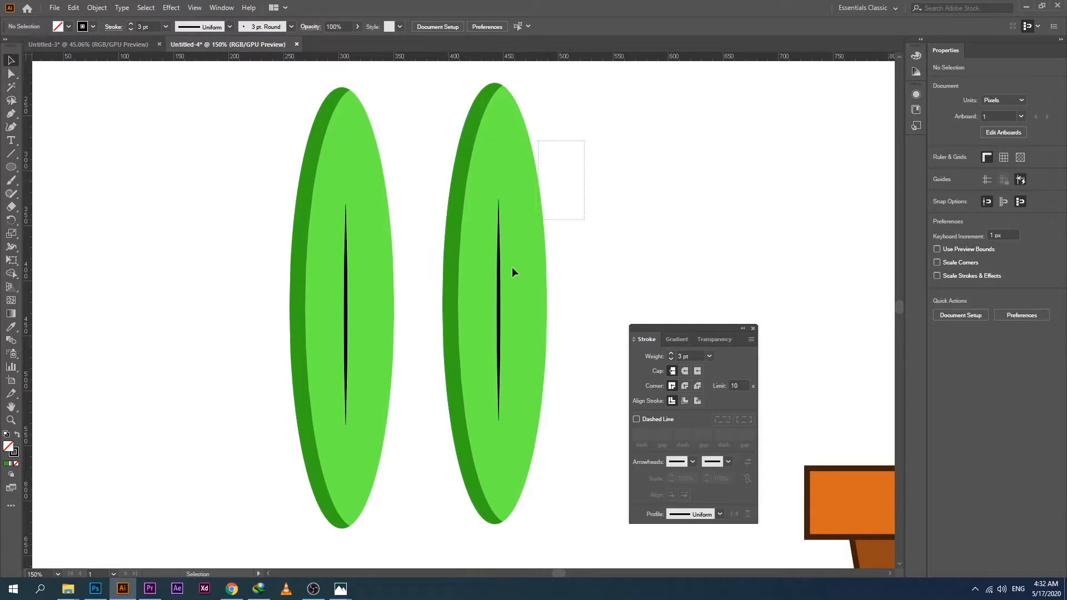
{"action": "left_click", "coordinate": [441, 420]}
{"action": "left_click_drag", "start_coordinate": [548, 81], "coordinate": [623, 213]}
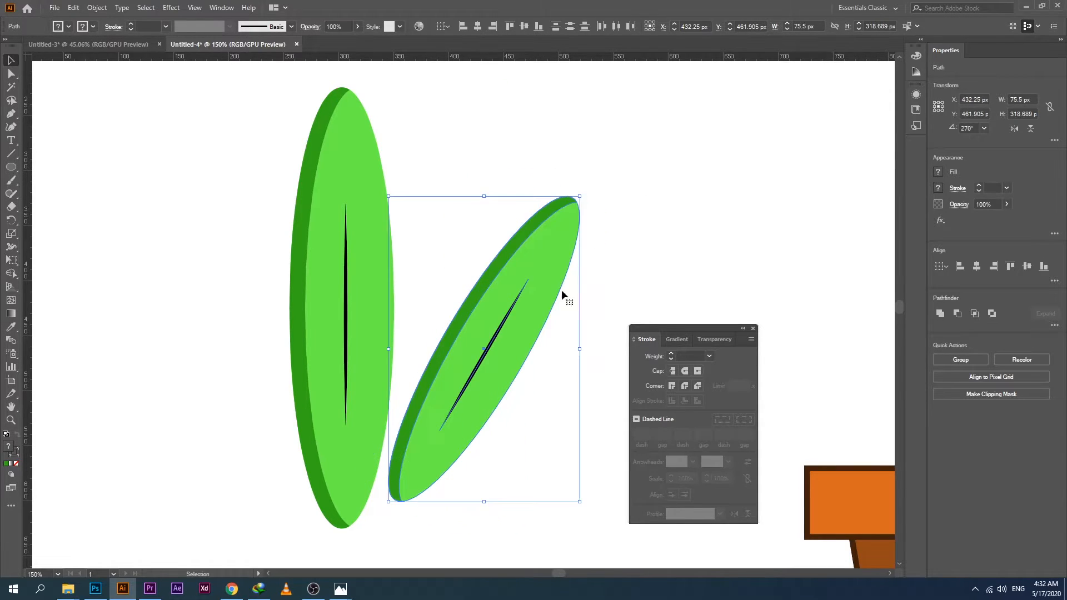
- Move the tilted leaf so its base overlaps the base of the upright leaf
{"action": "left_click_drag", "start_coordinate": [532, 321], "coordinate": [479, 349]}
{"action": "left_click", "coordinate": [532, 455]}
{"action": "left_click", "coordinate": [437, 430]}
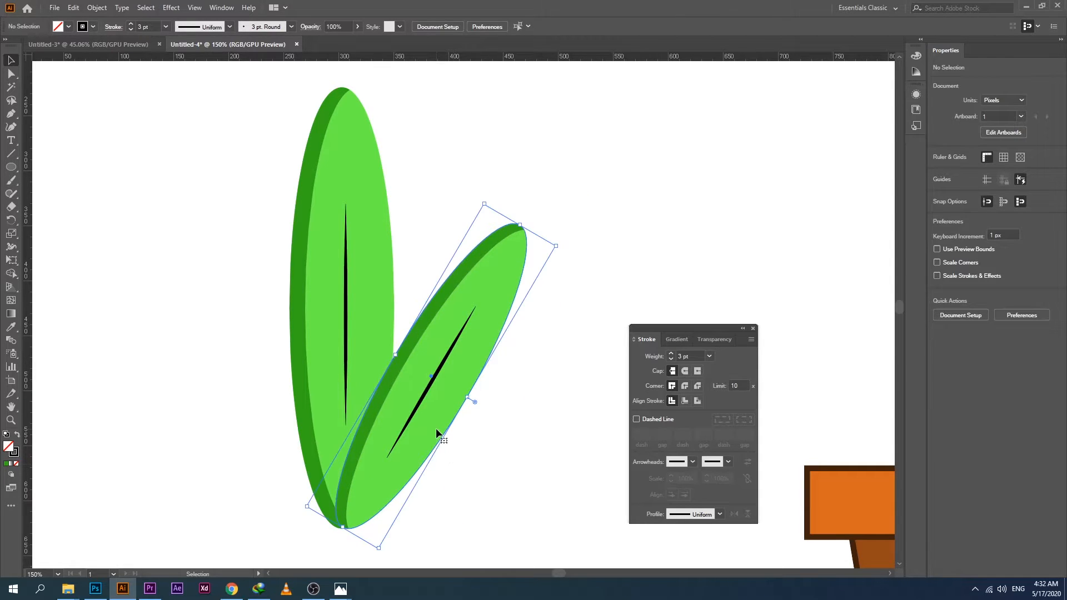
{"action": "left_click", "coordinate": [475, 434]}
- Change the fill of the tilted leaf's crescent to the darker green 21750d
{"action": "left_click", "coordinate": [394, 379]}
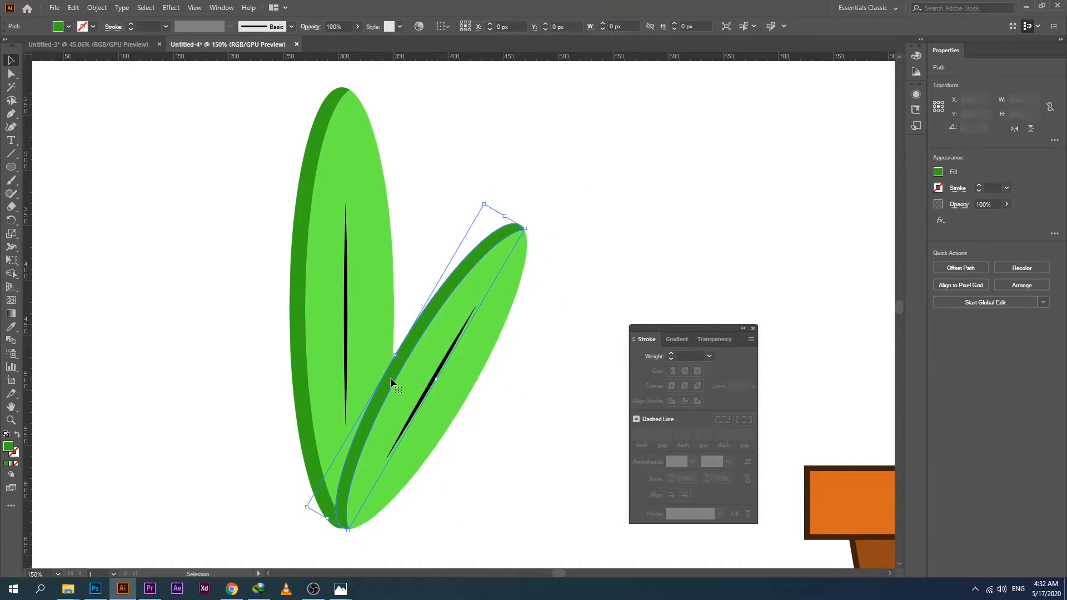
{"action": "double_click", "coordinate": [8, 447]}
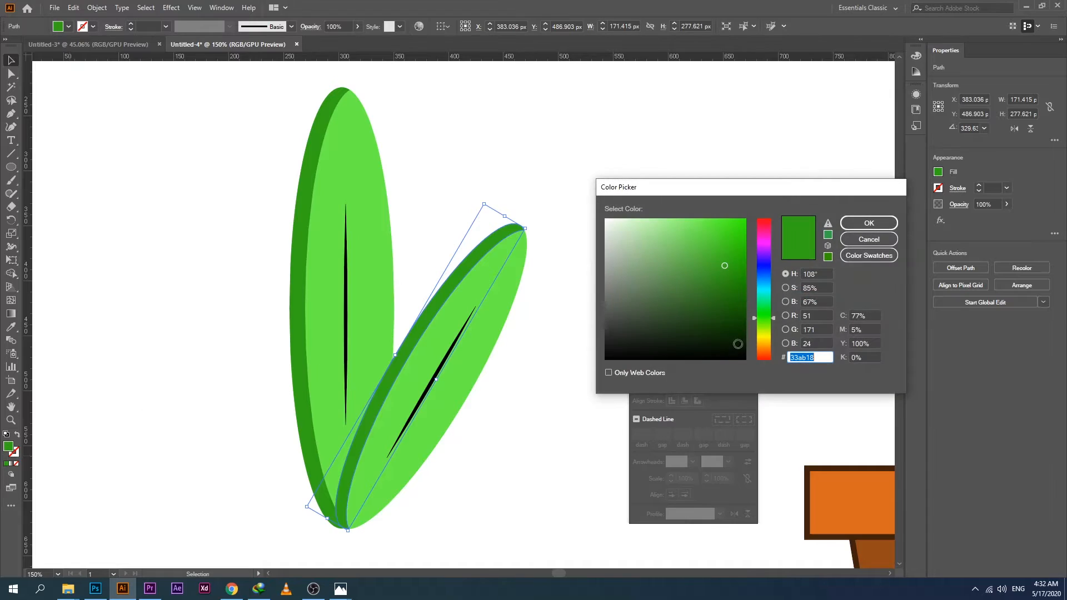
{"action": "left_click", "coordinate": [731, 294]}
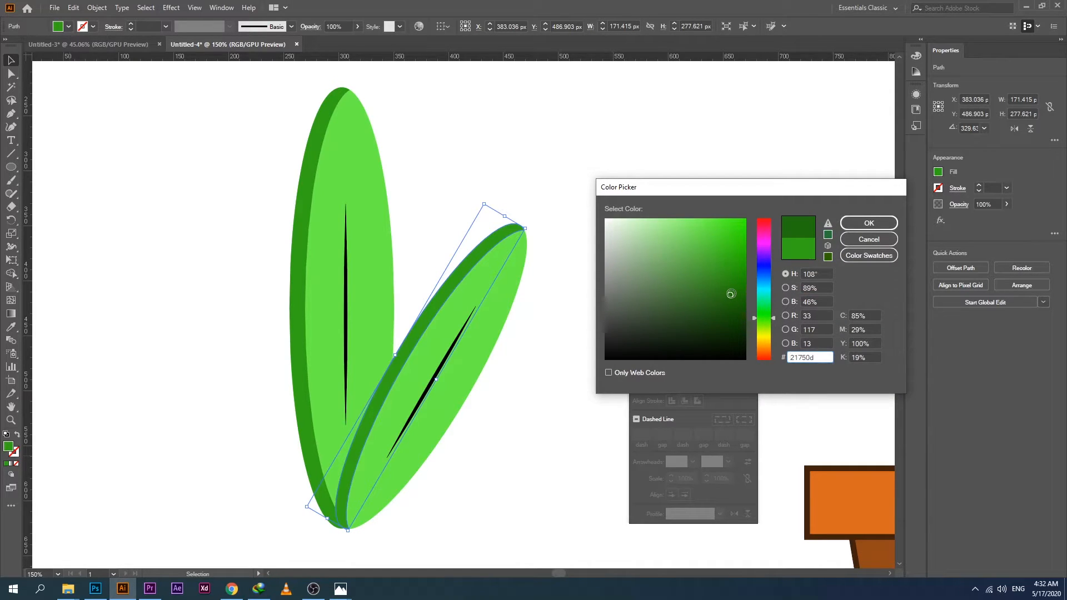
{"action": "left_click", "coordinate": [853, 224]}
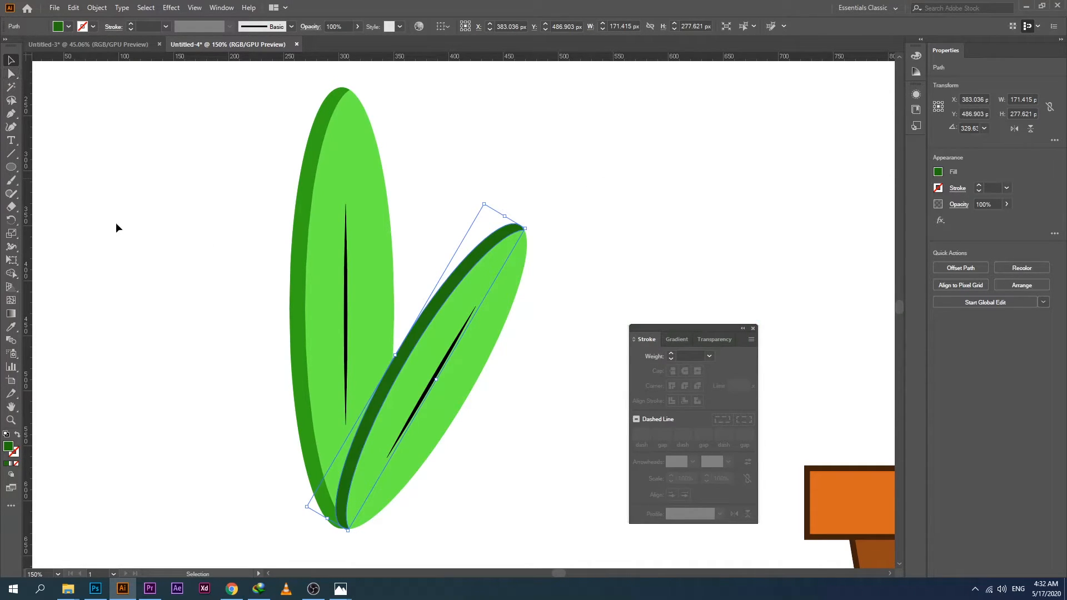
{"action": "left_click", "coordinate": [116, 228]}
- Fill the tilted leaf's body with the dark green sampled from the upright leaf's crescent
{"action": "left_click", "coordinate": [405, 441]}
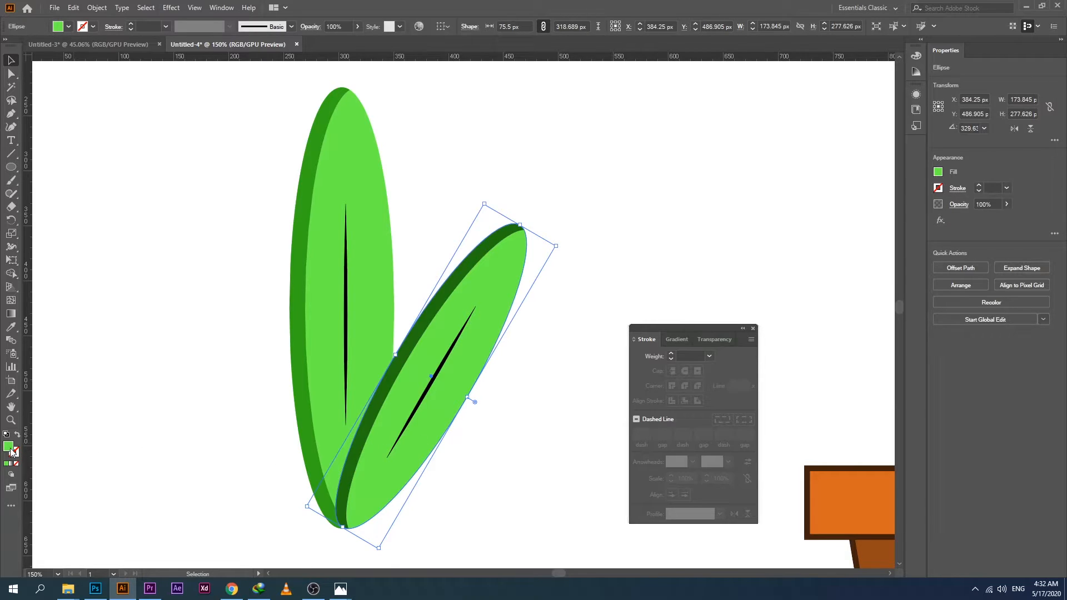
{"action": "key", "text": "i"}
{"action": "left_click", "coordinate": [300, 400]}
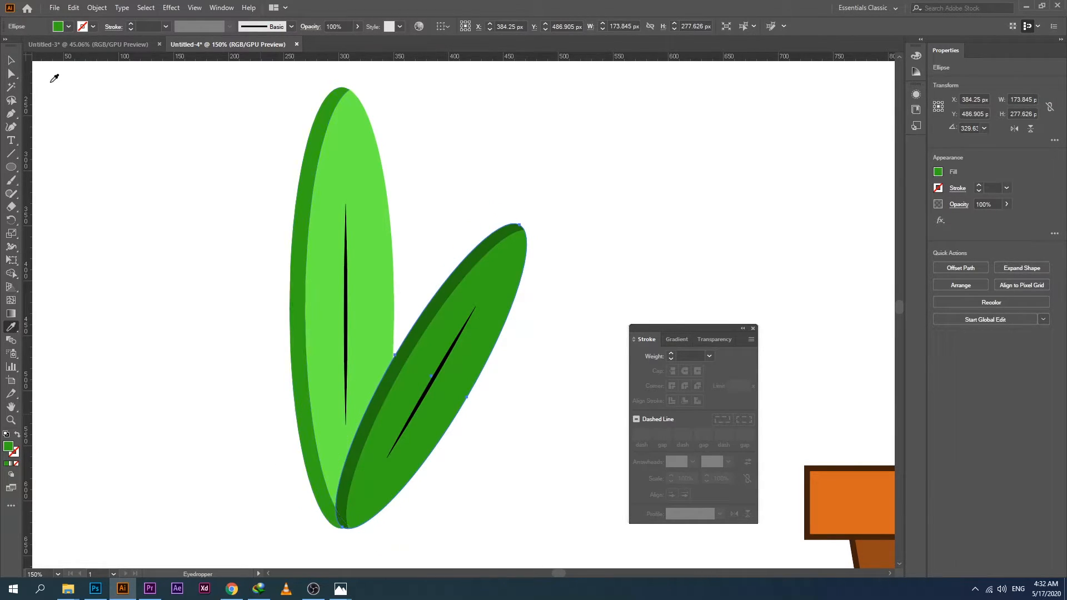
{"action": "left_click", "coordinate": [7, 60]}
{"action": "left_click", "coordinate": [64, 165]}
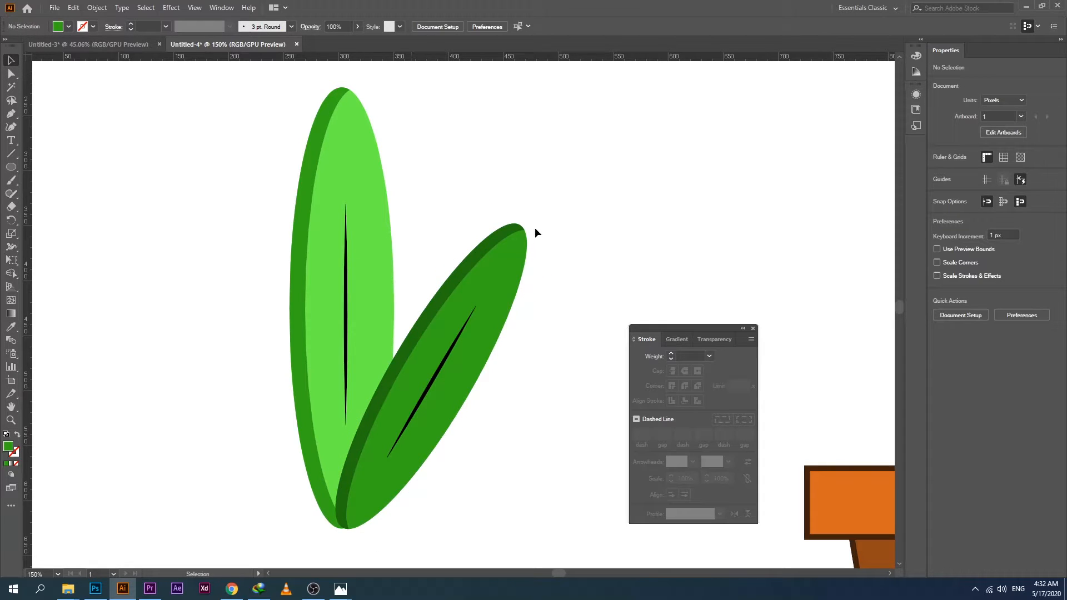
- Group the tilted leaf's body, crescent and center vein
{"action": "left_click", "coordinate": [447, 397]}
{"action": "right_click", "coordinate": [468, 379]}
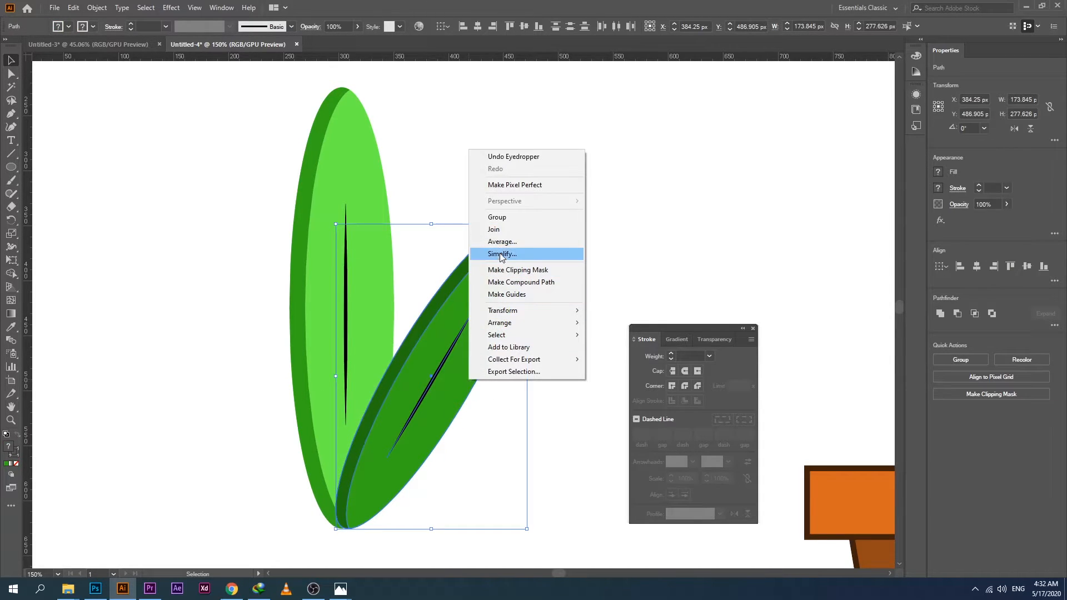
{"action": "left_click", "coordinate": [507, 217]}
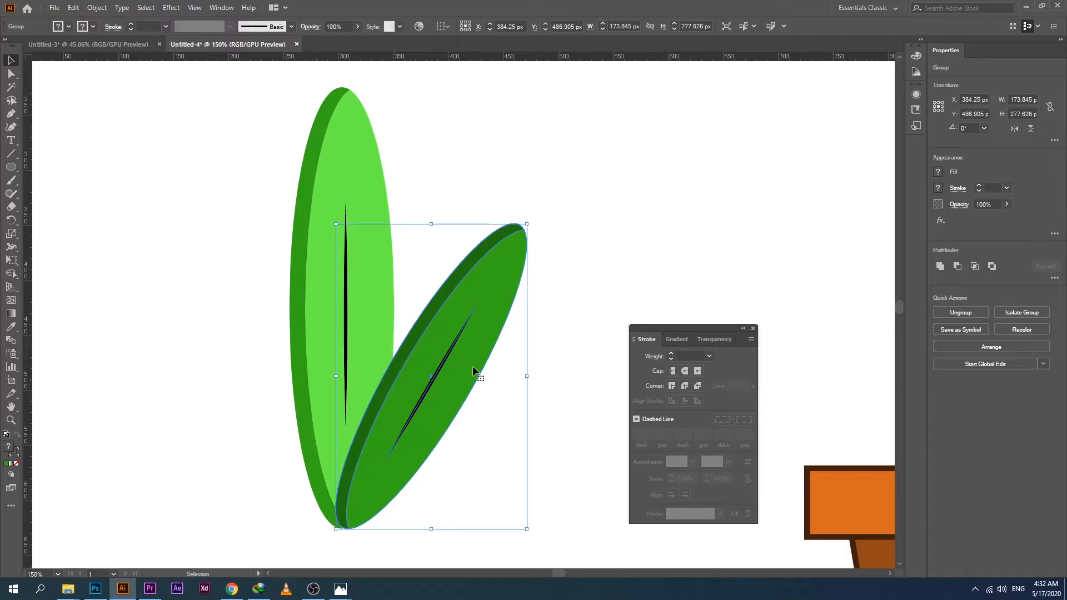
- Create a copy of the tilted leaf reflected about the vertical axis and move it to mirror the original on the upright leaf's other side
{"action": "right_click", "coordinate": [472, 367]}
{"action": "mouse_move", "coordinate": [517, 493]}
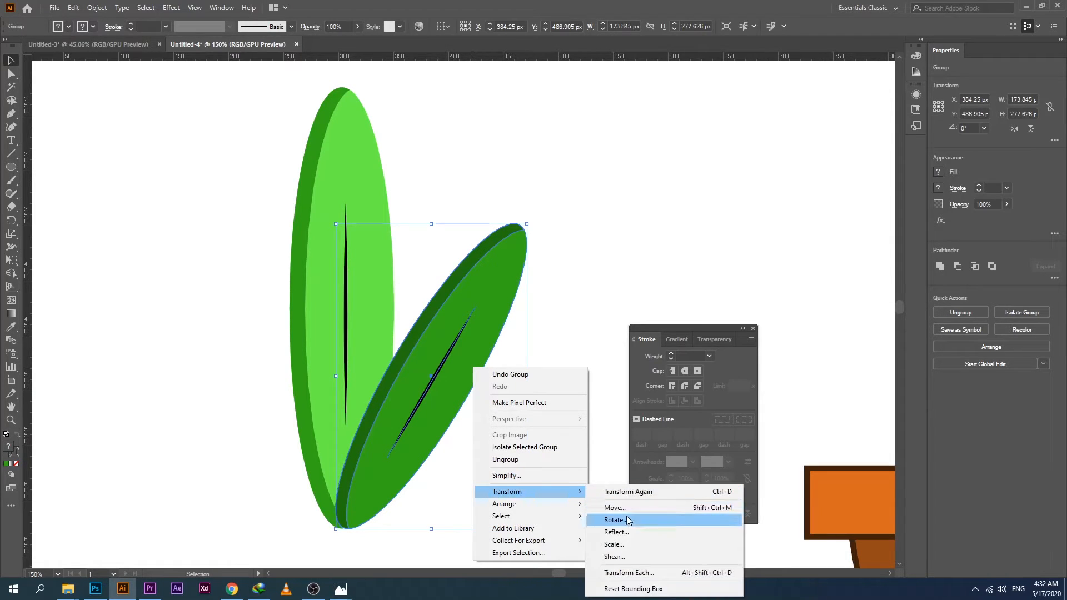
{"action": "left_click", "coordinate": [616, 532]}
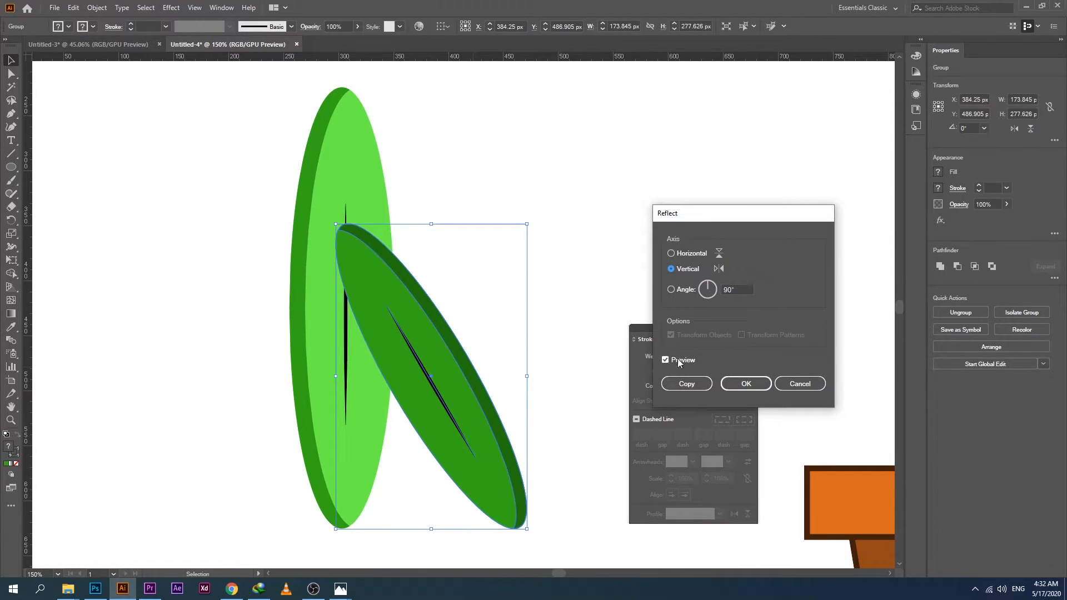
{"action": "left_click", "coordinate": [697, 385]}
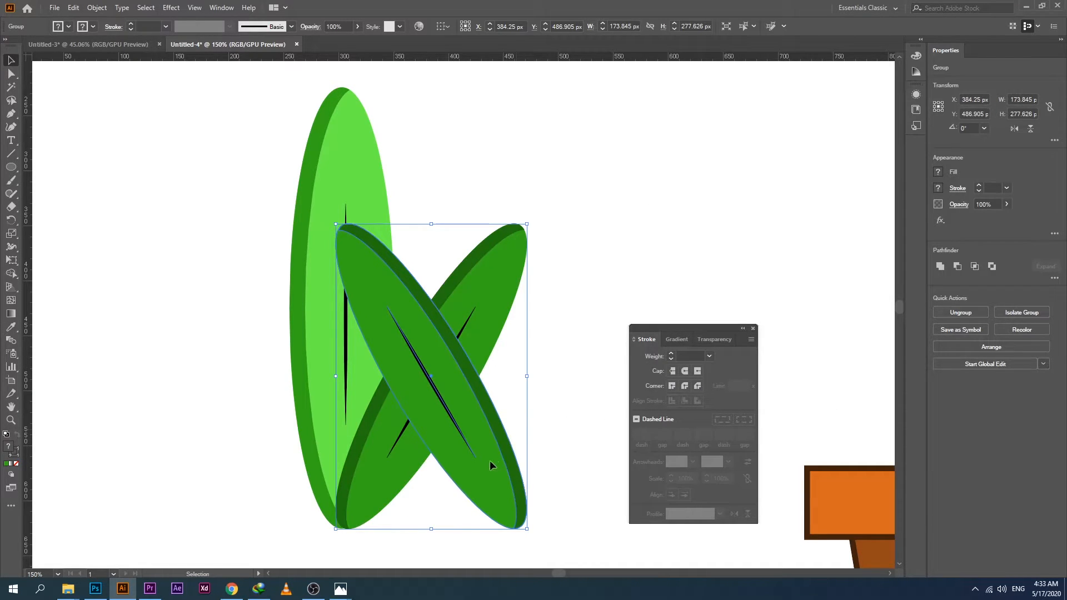
{"action": "left_click_drag", "start_coordinate": [489, 460], "coordinate": [311, 462]}
{"action": "left_click", "coordinate": [508, 503]}
{"action": "left_click", "coordinate": [443, 403]}
{"action": "left_click", "coordinate": [280, 417]}
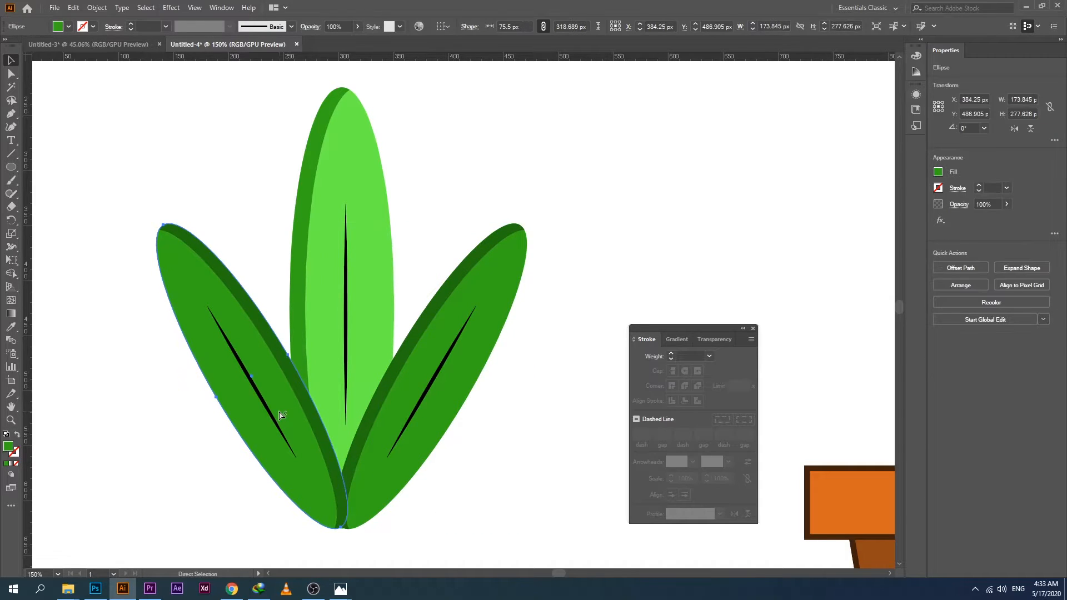
- Send both tilted leaves behind the upright leaf
{"action": "left_click", "coordinate": [422, 422]}
{"action": "left_click", "coordinate": [286, 412], "text": "shift"}
{"action": "right_click", "coordinate": [286, 412]}
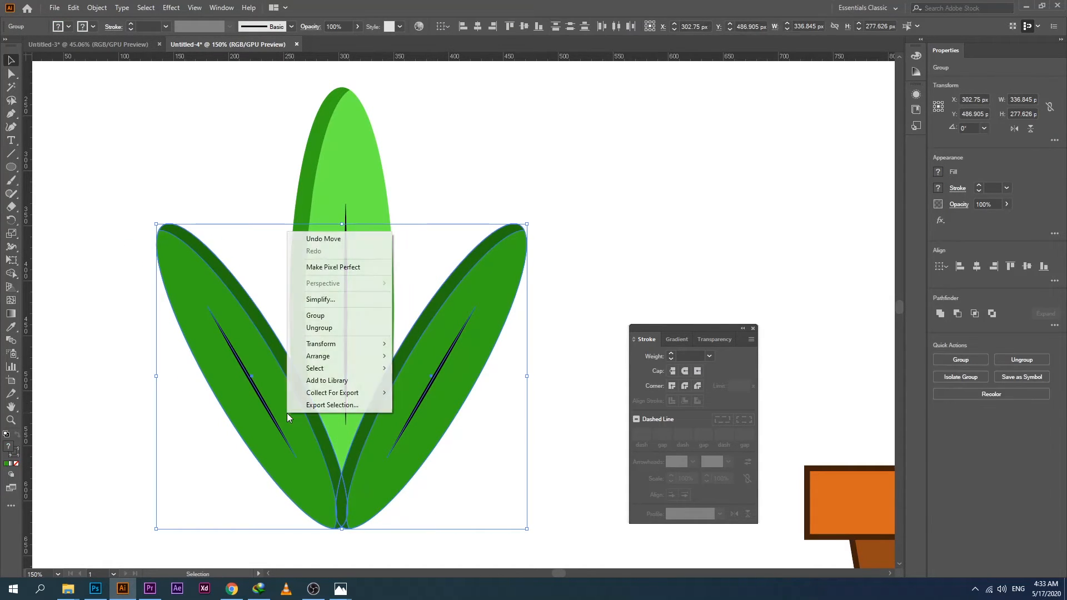
{"action": "mouse_move", "coordinate": [323, 355]}
{"action": "left_click", "coordinate": [431, 393]}
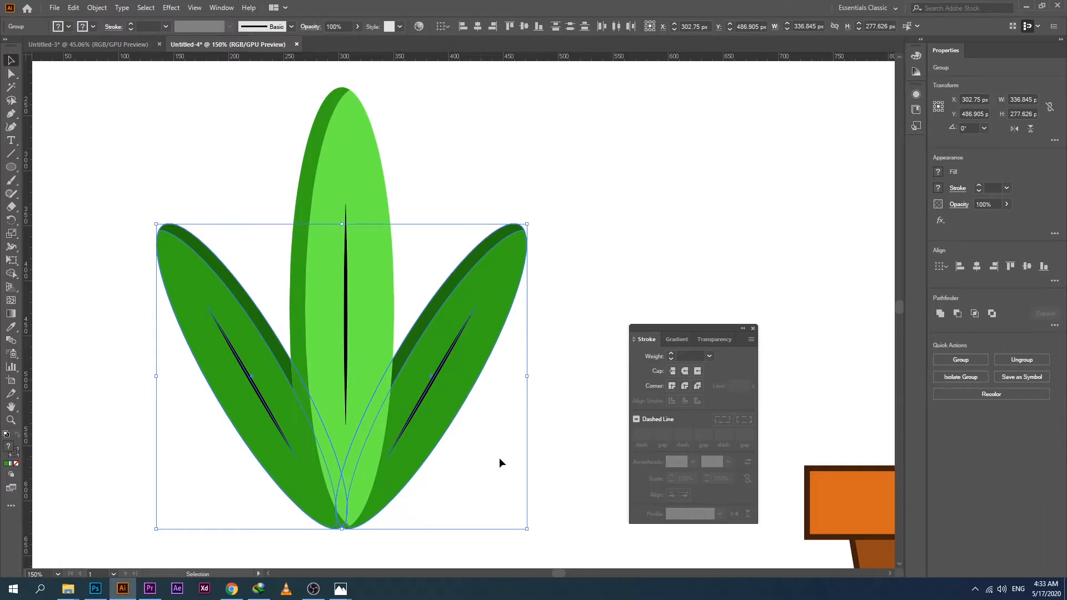
{"action": "left_click", "coordinate": [202, 492]}
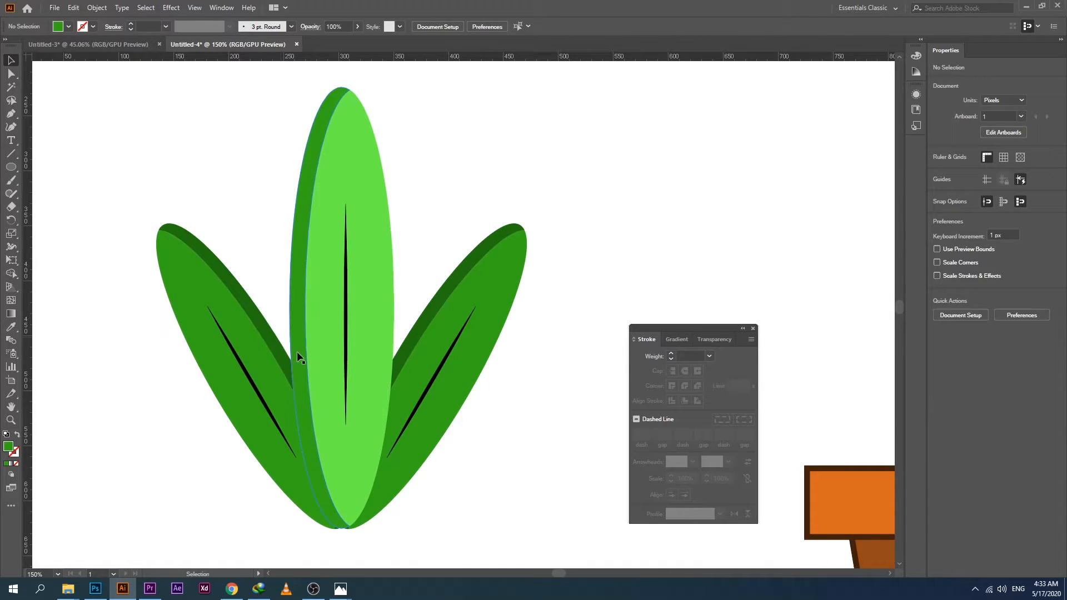
- Change the fill of the upright leaf's crescent to the light green 9cf786
{"action": "left_click", "coordinate": [301, 369]}
{"action": "double_click", "coordinate": [9, 447]}
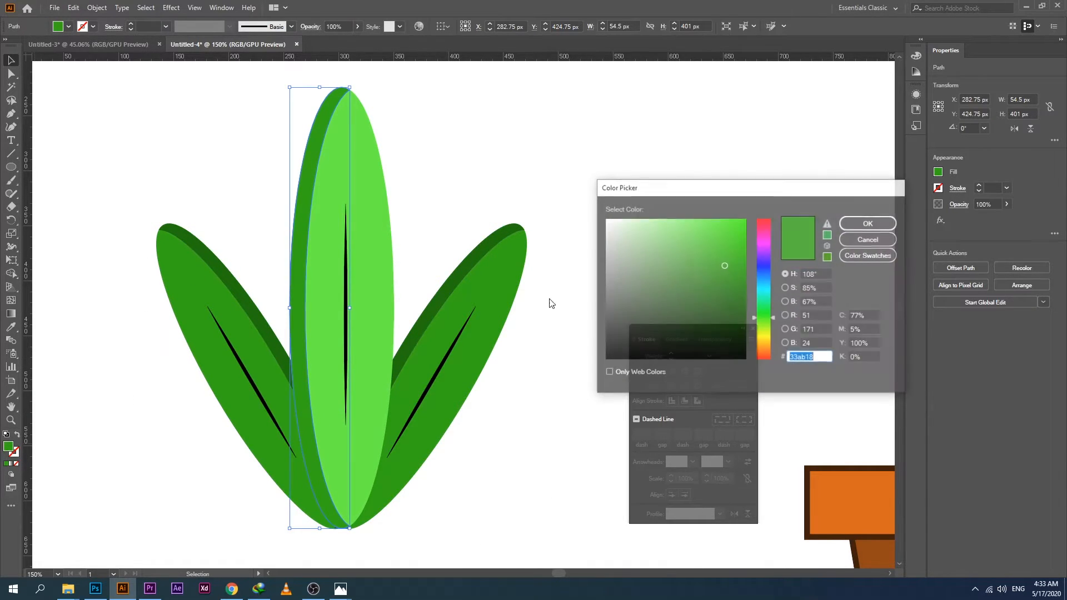
{"action": "left_click", "coordinate": [674, 222]}
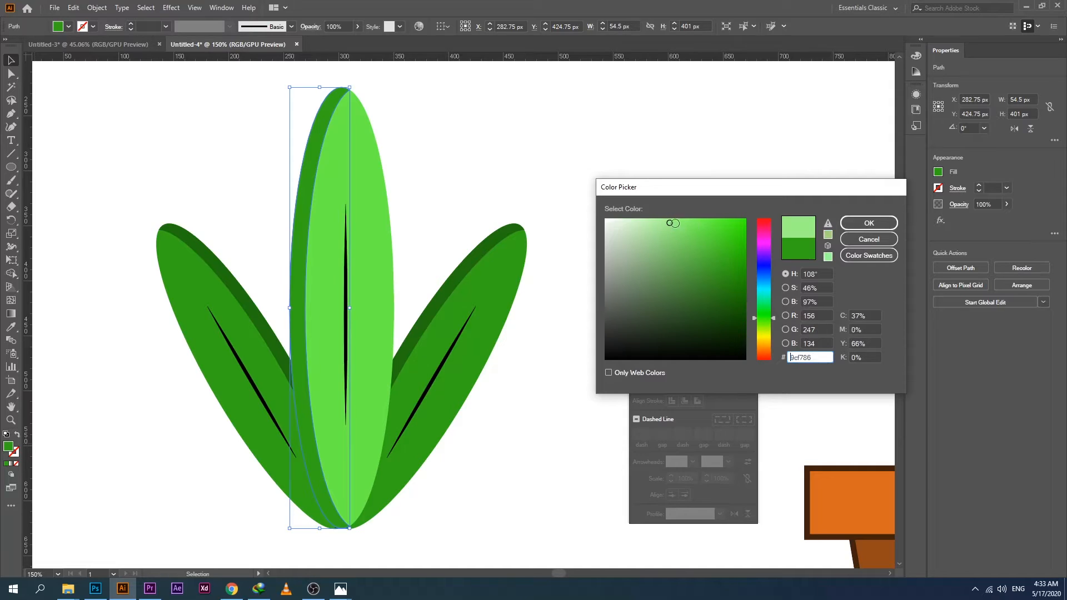
{"action": "left_click", "coordinate": [869, 222]}
{"action": "left_click", "coordinate": [65, 372]}
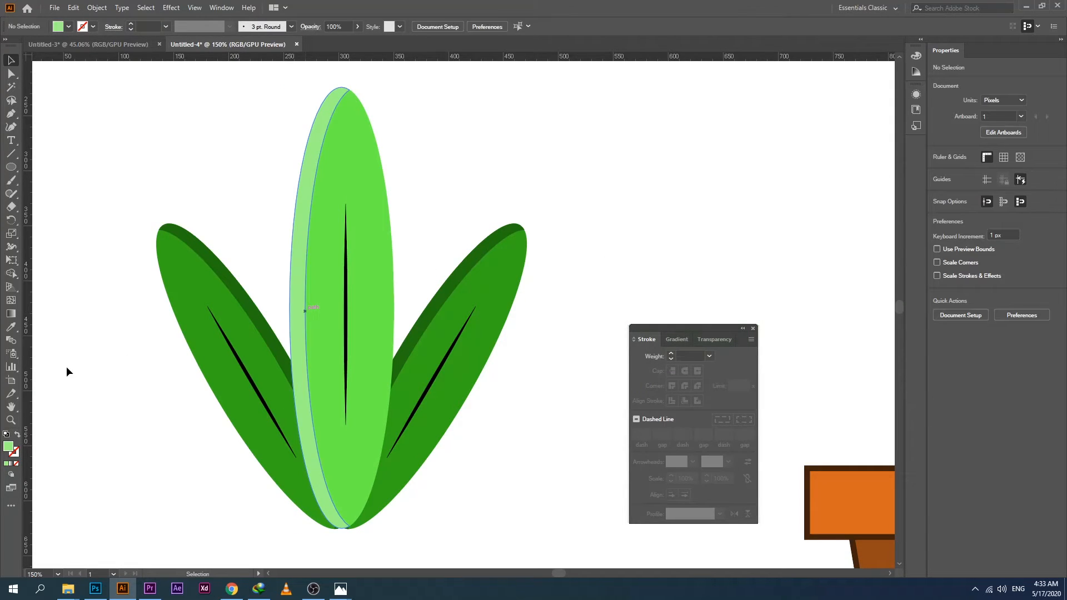
- Move all three leaves onto the flower pot so their shared base sits over the middle of the rim
{"action": "left_click", "coordinate": [11, 421]}
{"action": "left_click", "coordinate": [339, 419], "text": "alt"}
{"action": "left_click", "coordinate": [339, 420], "text": "alt"}
{"action": "left_click", "coordinate": [339, 419], "text": "alt"}
{"action": "mouse_move", "coordinate": [736, 231]}
{"action": "left_mouse_down"}
{"action": "mouse_move", "coordinate": [579, 283]}
{"action": "mouse_move", "coordinate": [741, 231]}
{"action": "left_mouse_up"}
{"action": "left_click_drag", "start_coordinate": [805, 139], "coordinate": [427, 276]}
{"action": "key", "text": "v"}
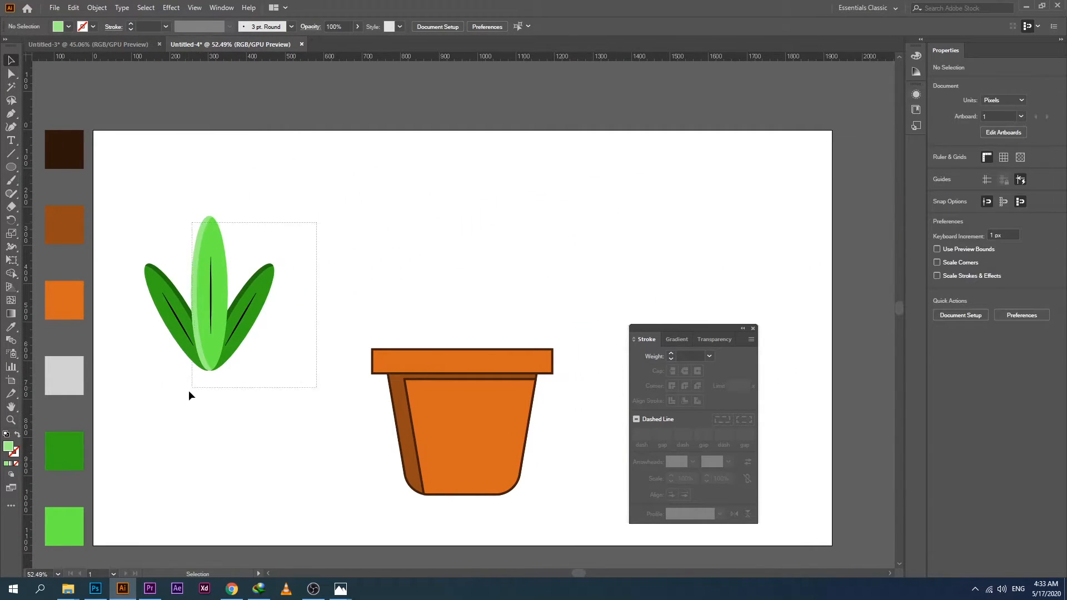
{"action": "left_click_drag", "start_coordinate": [189, 391], "coordinate": [472, 359]}
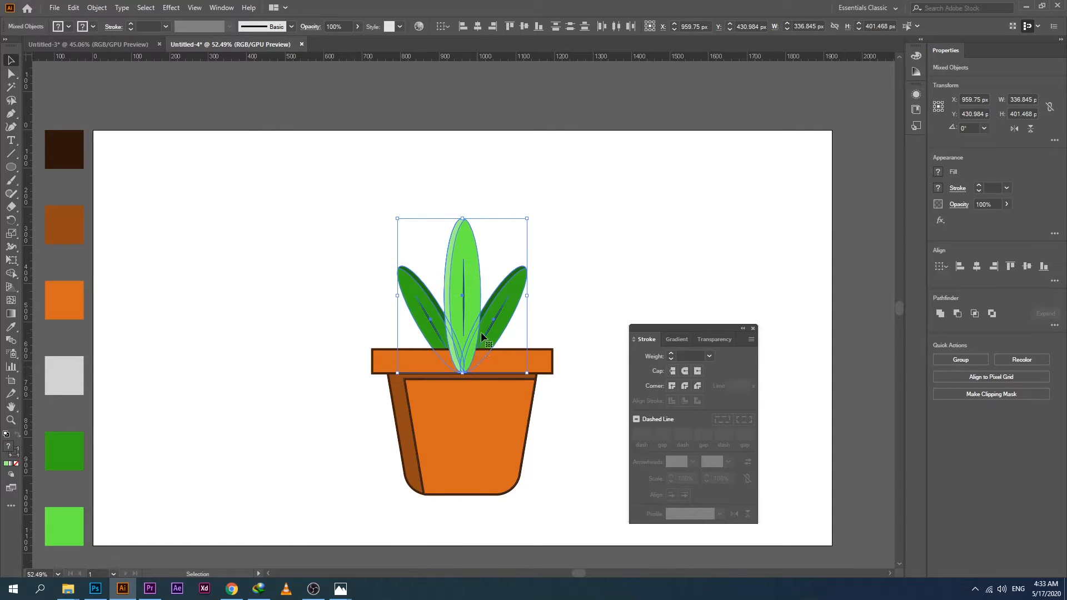
- Send the leaves to the back so the pot covers their base
{"action": "right_click", "coordinate": [481, 334]}
{"action": "mouse_move", "coordinate": [525, 459]}
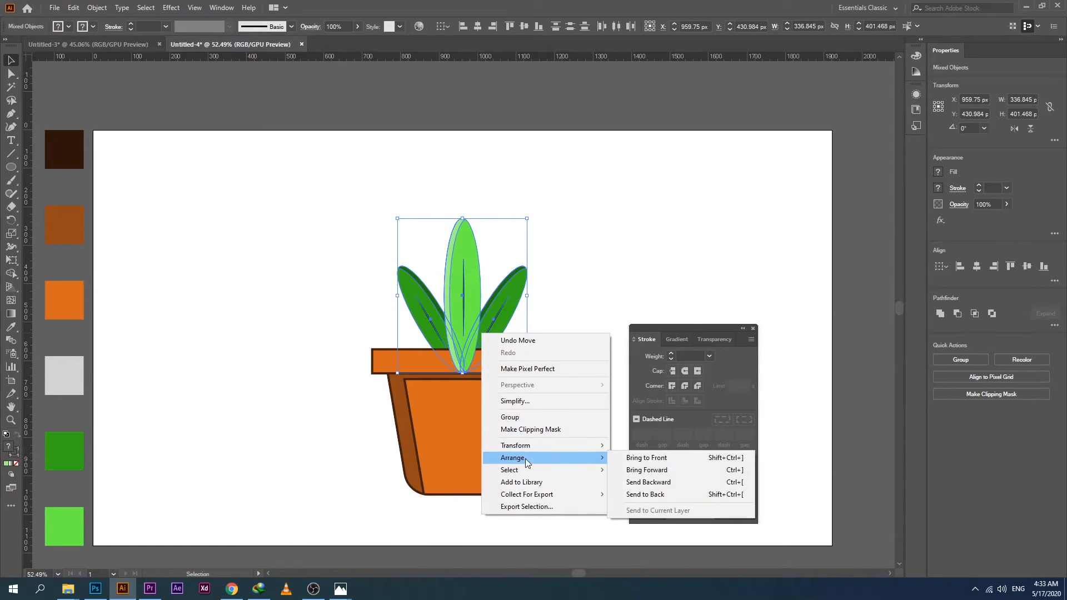
{"action": "left_click", "coordinate": [642, 494]}
{"action": "left_click", "coordinate": [561, 472]}
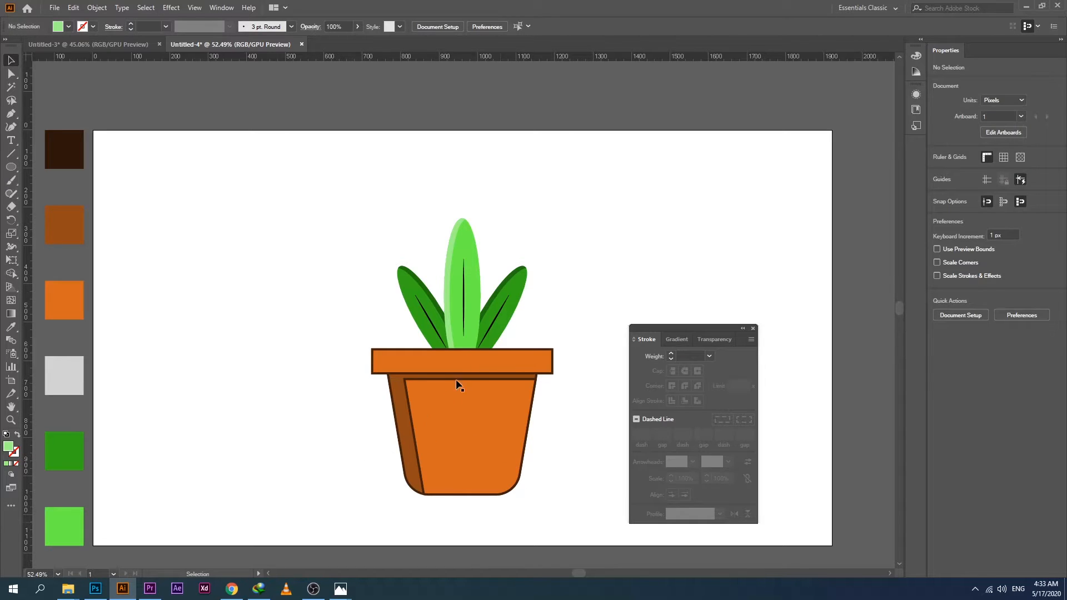
- Shrink the flower pot to about 345 × 278 px and move it back under the middle of the leaves
{"action": "left_click_drag", "start_coordinate": [383, 512], "coordinate": [564, 403]}
{"action": "left_click_drag", "start_coordinate": [553, 494], "coordinate": [519, 471]}
{"action": "mouse_move", "coordinate": [448, 424]}
{"action": "left_mouse_down"}
{"action": "mouse_move", "coordinate": [474, 431]}
{"action": "mouse_move", "coordinate": [467, 425]}
{"action": "left_mouse_up"}
{"action": "left_click", "coordinate": [486, 514]}
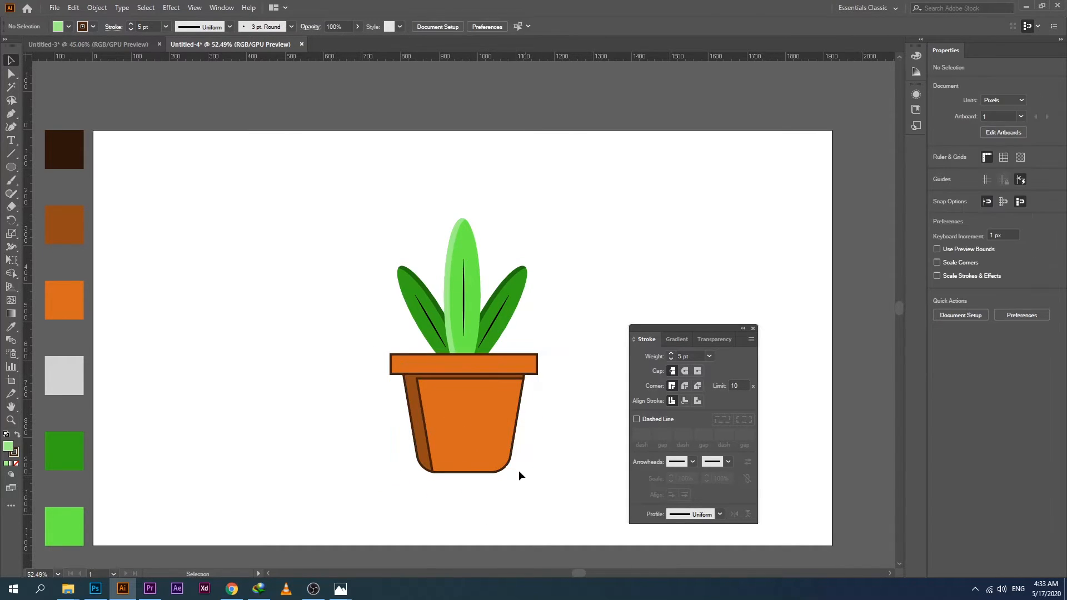
{"action": "left_click", "coordinate": [514, 472]}
{"action": "left_click_drag", "start_coordinate": [536, 474], "coordinate": [525, 471]}
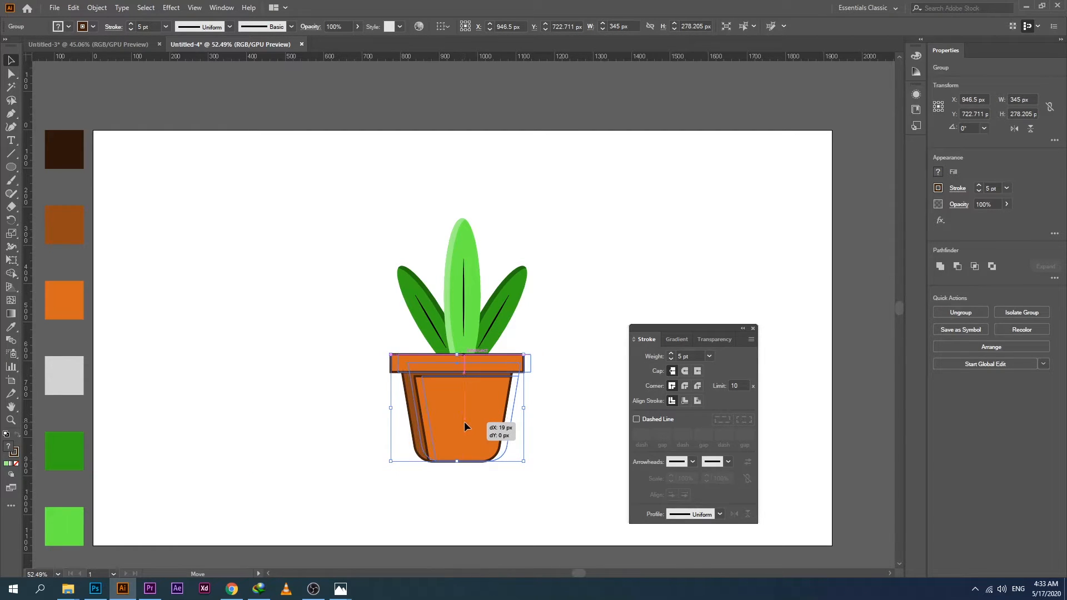
{"action": "left_click", "coordinate": [439, 500]}
- Group the three leaves into one object
{"action": "left_click_drag", "start_coordinate": [353, 268], "coordinate": [558, 405]}
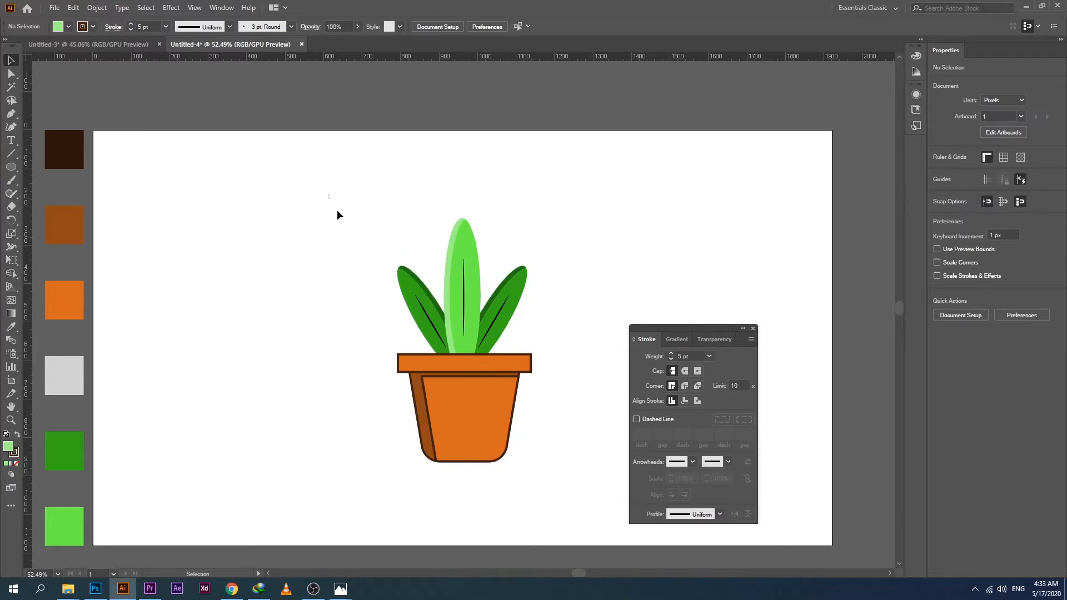
{"action": "left_click_drag", "start_coordinate": [336, 215], "coordinate": [557, 328]}
{"action": "right_click", "coordinate": [467, 314]}
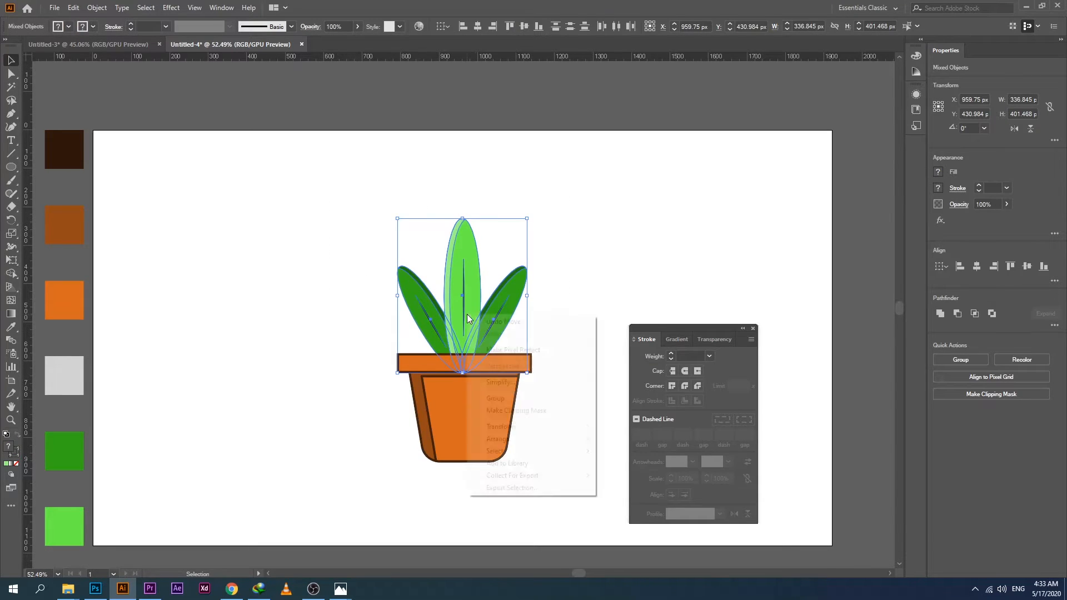
{"action": "left_click", "coordinate": [505, 398]}
- Align the leaf group and the pot to each other by their horizontal centers
{"action": "left_click_drag", "start_coordinate": [337, 288], "coordinate": [546, 404]}
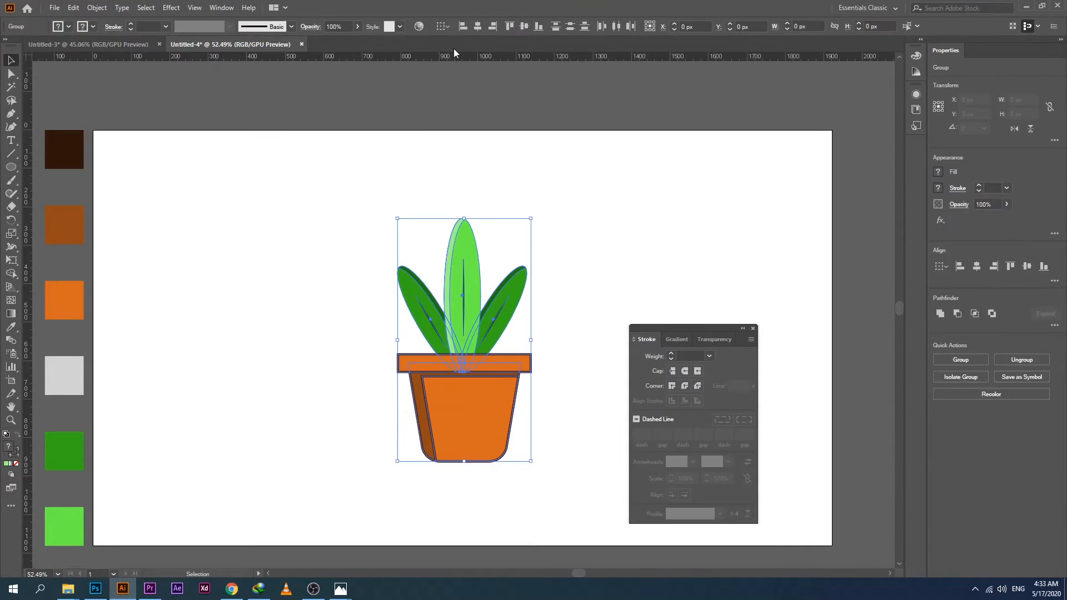
{"action": "key", "text": "ctrl+g"}
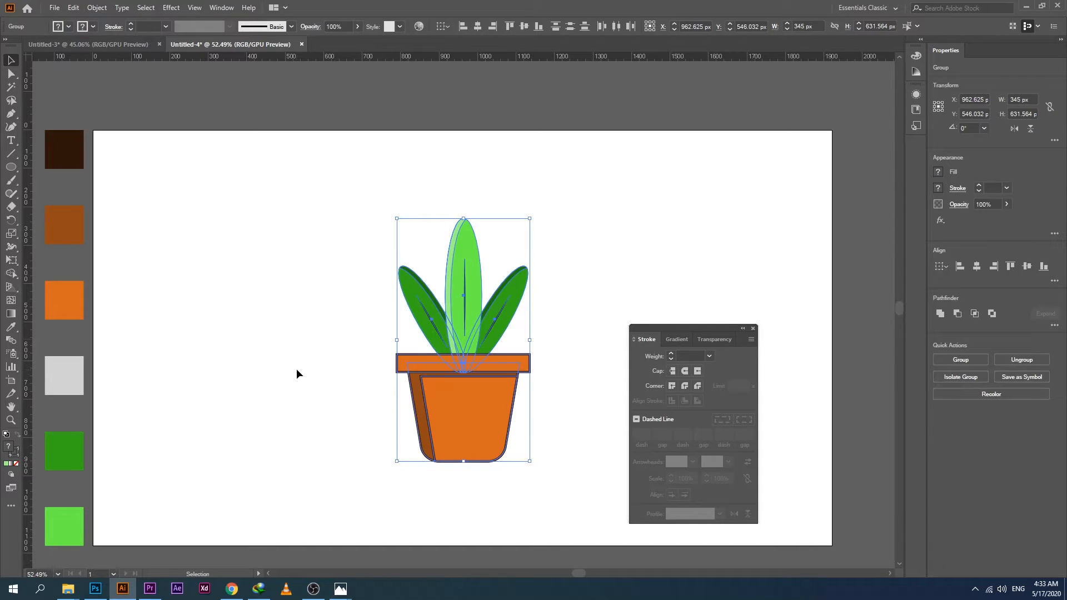
{"action": "left_click", "coordinate": [296, 373]}
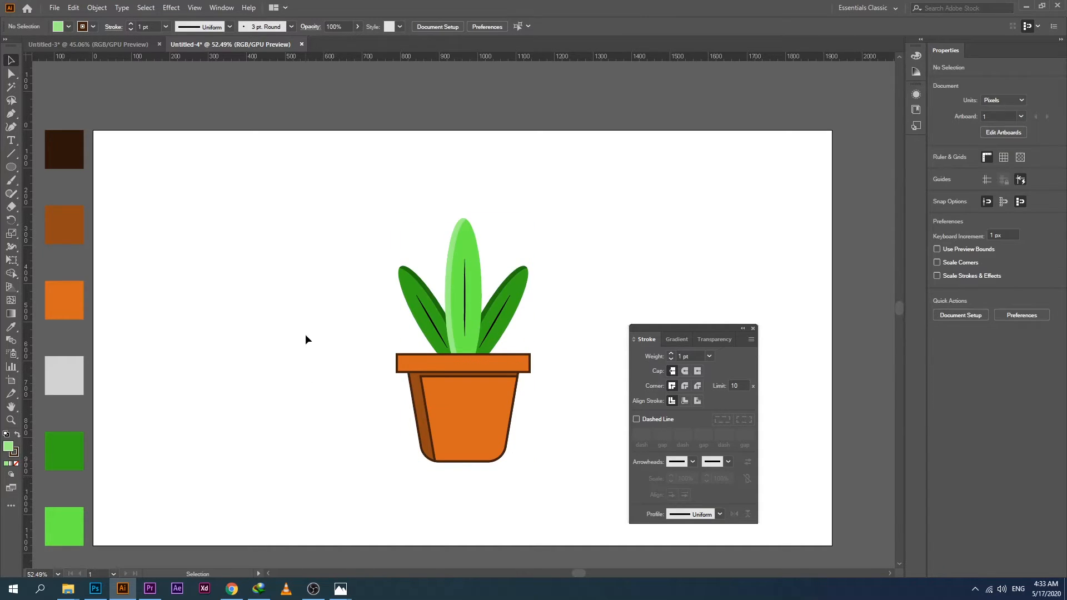
{"action": "left_click_drag", "start_coordinate": [327, 274], "coordinate": [562, 431]}
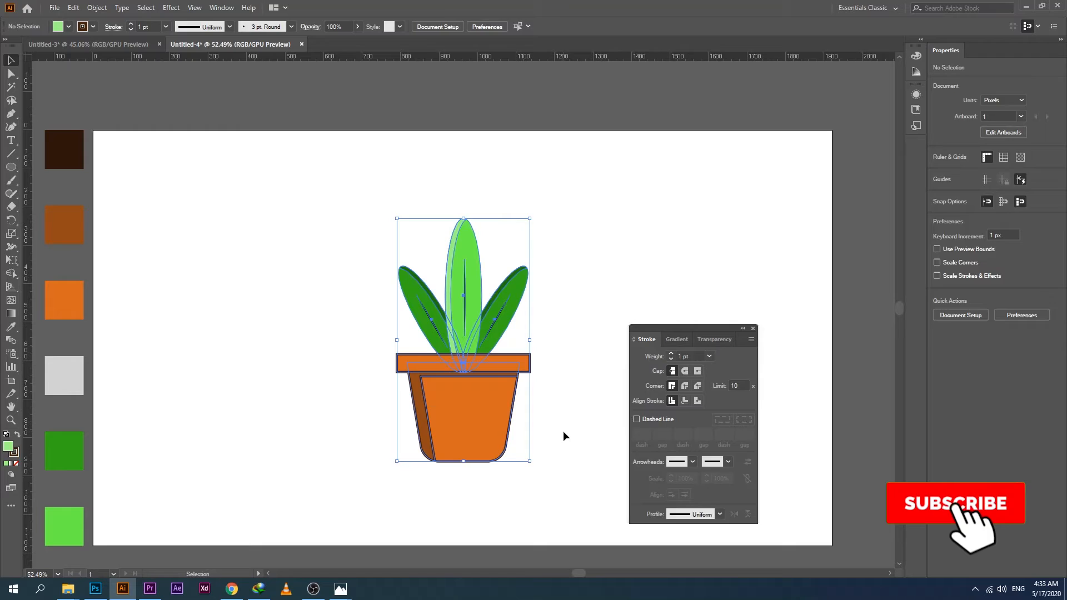
{"action": "left_click", "coordinate": [601, 448]}
- Draw a horizontal line segment about 92 px long in the empty area left of the pot
{"action": "key", "text": "z"}
{"action": "left_click", "coordinate": [492, 416]}
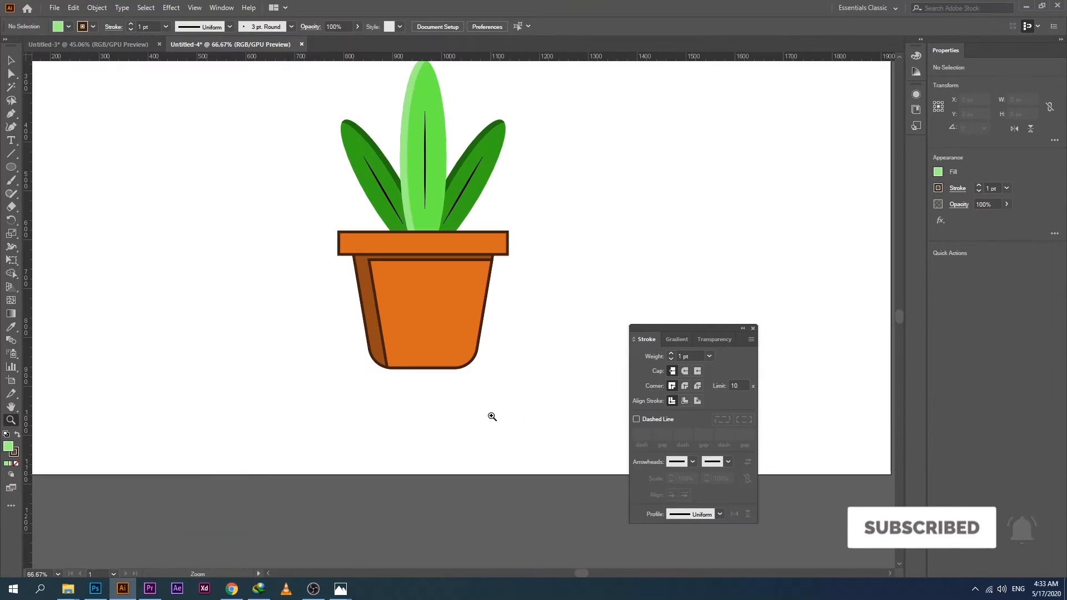
{"action": "scroll", "coordinate": [474, 287], "scroll_direction": "up", "scroll_amount": 3}
{"action": "left_click", "coordinate": [11, 155]}
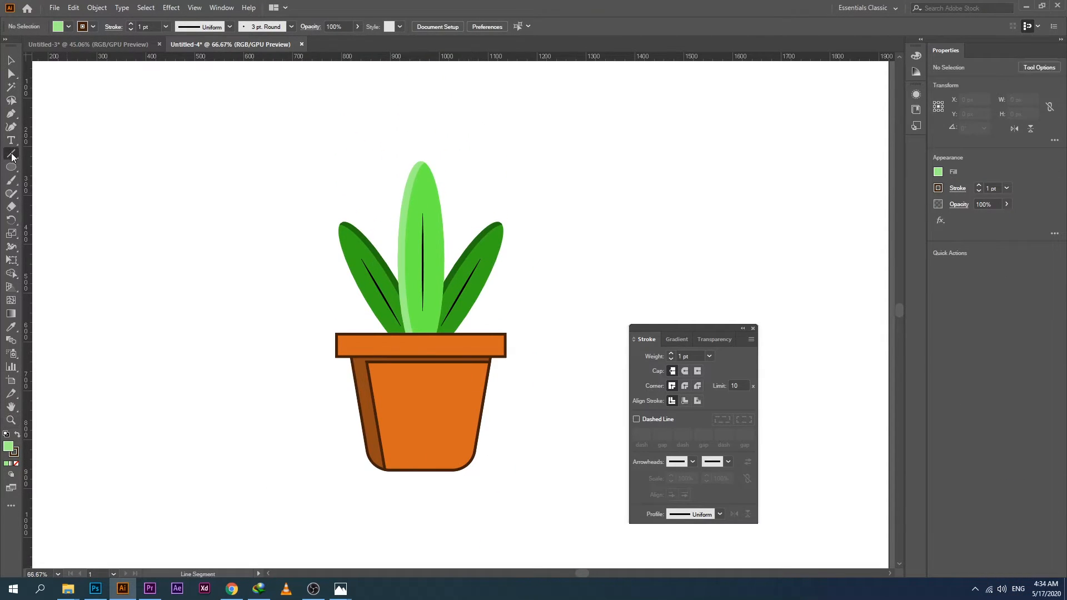
{"action": "left_click_drag", "start_coordinate": [215, 357], "coordinate": [262, 356]}
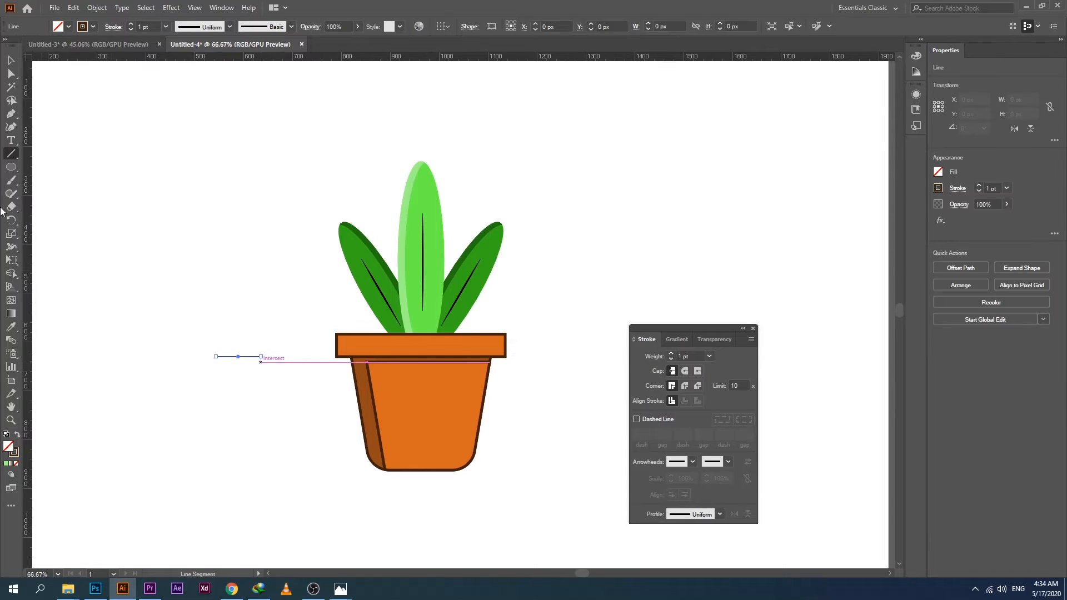
{"action": "left_click", "coordinate": [8, 60]}
{"action": "left_click", "coordinate": [231, 361]}
{"action": "left_click", "coordinate": [239, 356]}
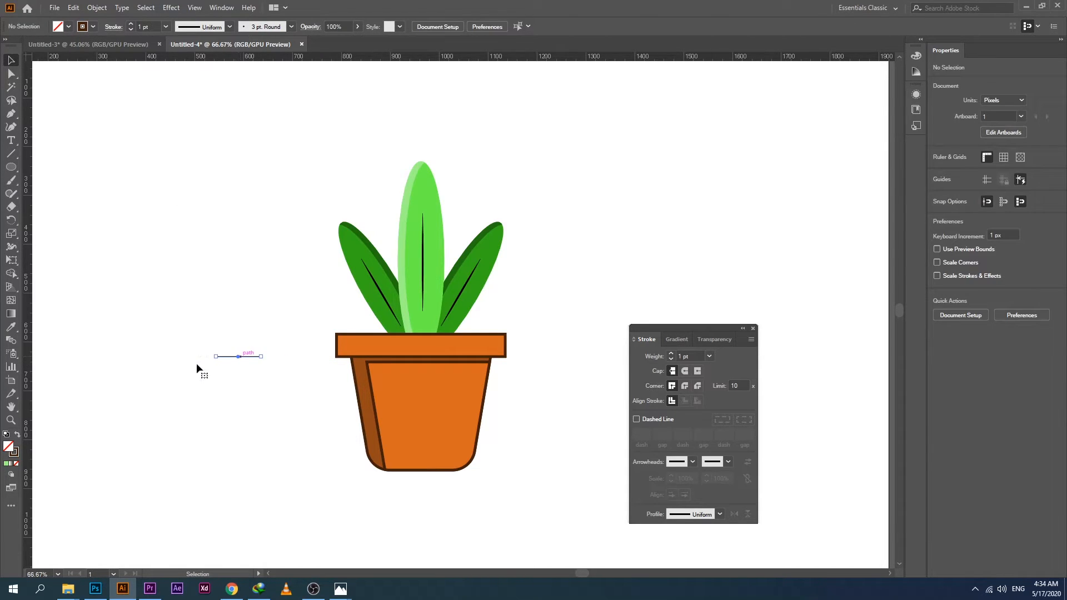
- Set the short line's stroke weight to 5 pt
{"action": "left_click", "coordinate": [94, 26]}
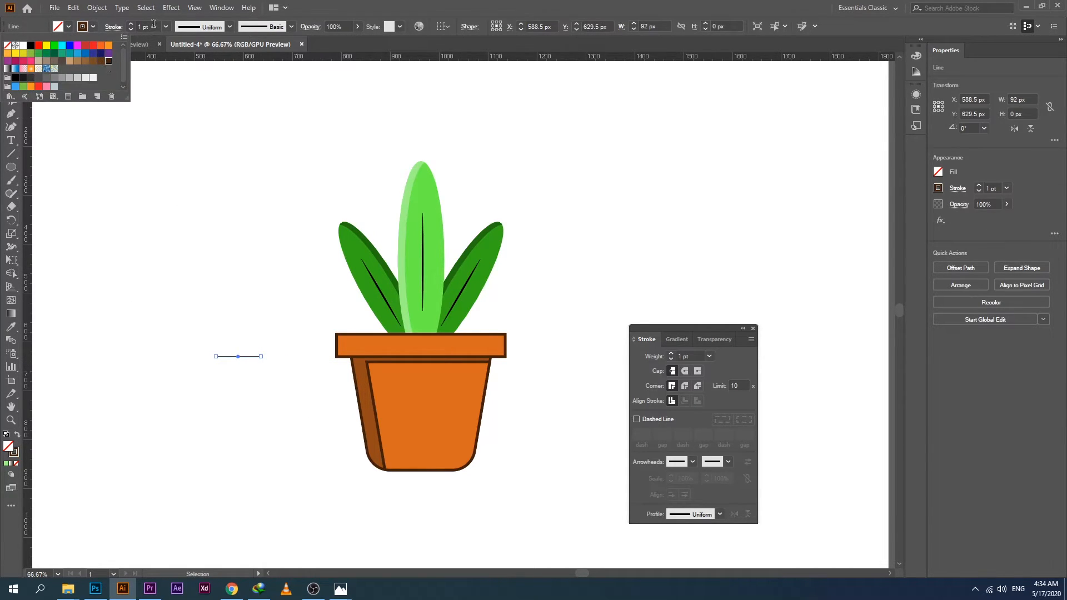
{"action": "left_click", "coordinate": [131, 24]}
{"action": "left_click", "coordinate": [131, 24]}
{"action": "left_click", "coordinate": [132, 24]}
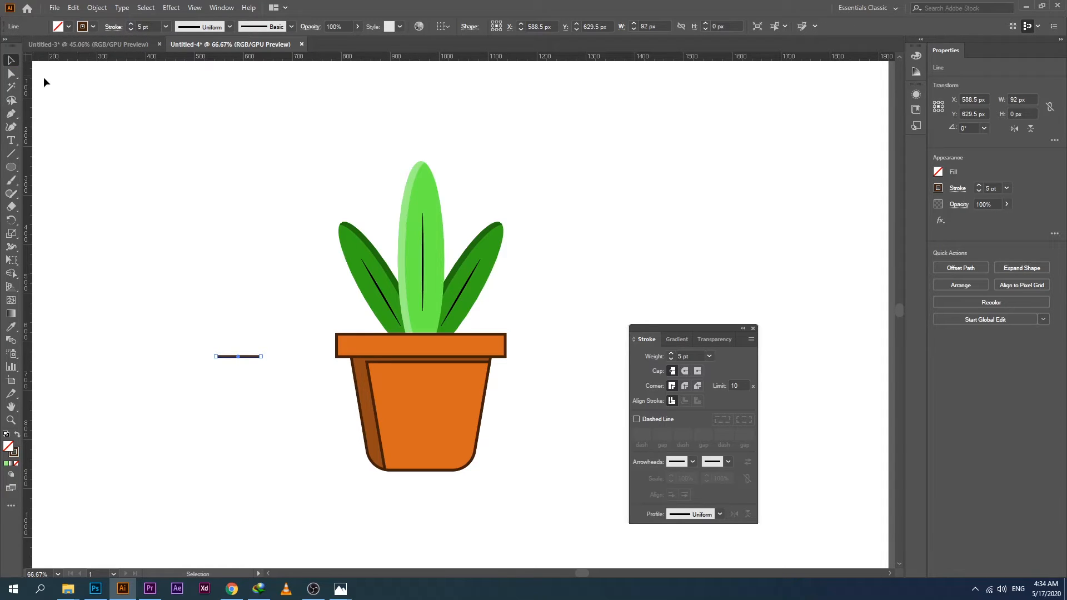
{"action": "left_click", "coordinate": [267, 344]}
- Move the short line onto the left part of the pot's rim and give it the width profile tapered at both ends
{"action": "left_click_drag", "start_coordinate": [247, 358], "coordinate": [380, 345]}
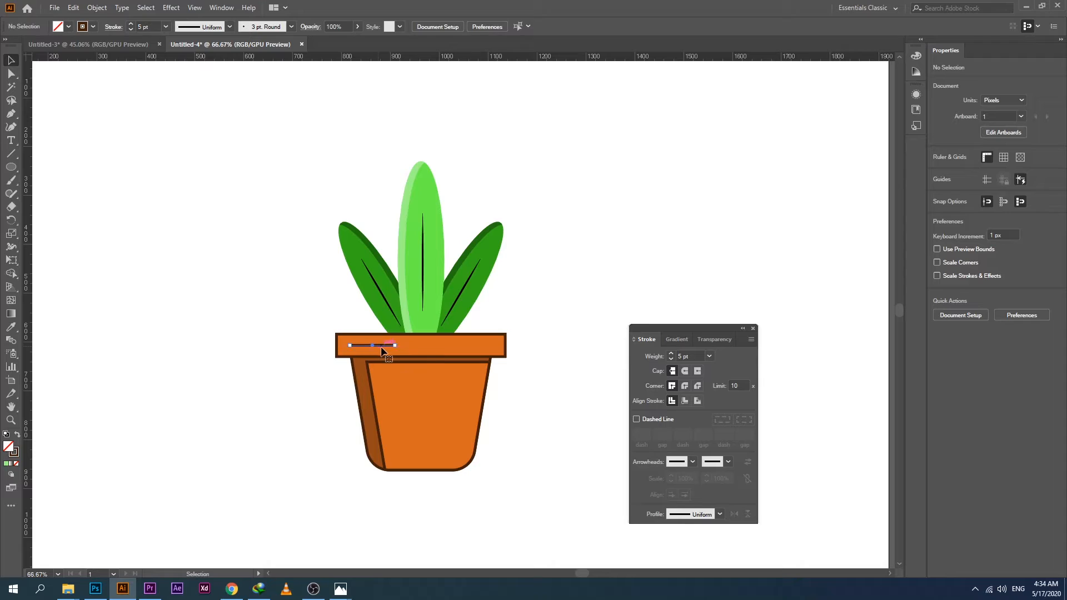
{"action": "left_click", "coordinate": [712, 512]}
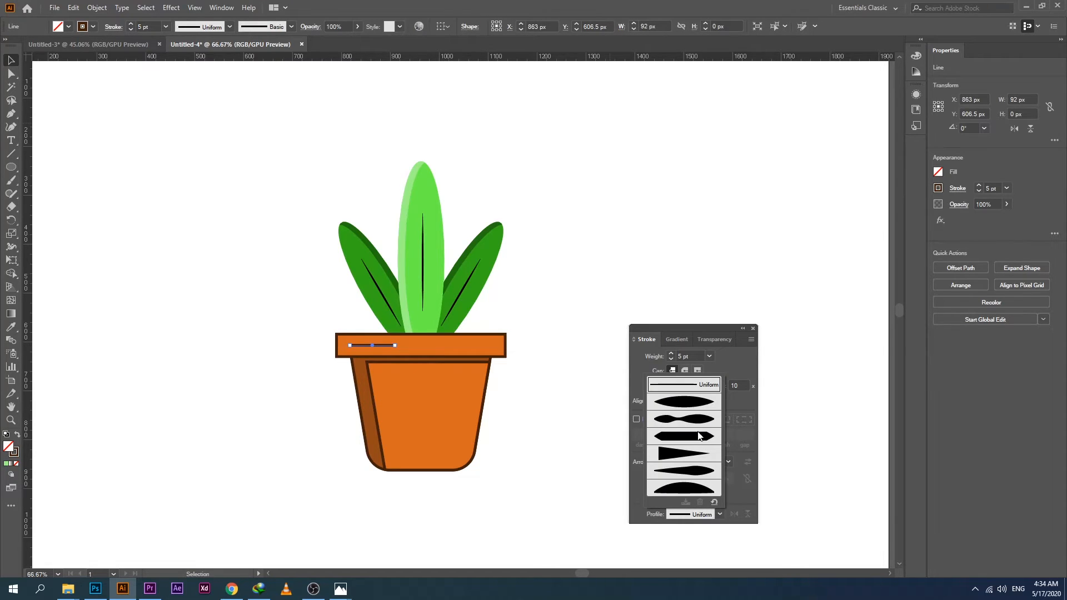
{"action": "left_click", "coordinate": [692, 408]}
{"action": "left_click", "coordinate": [195, 421]}
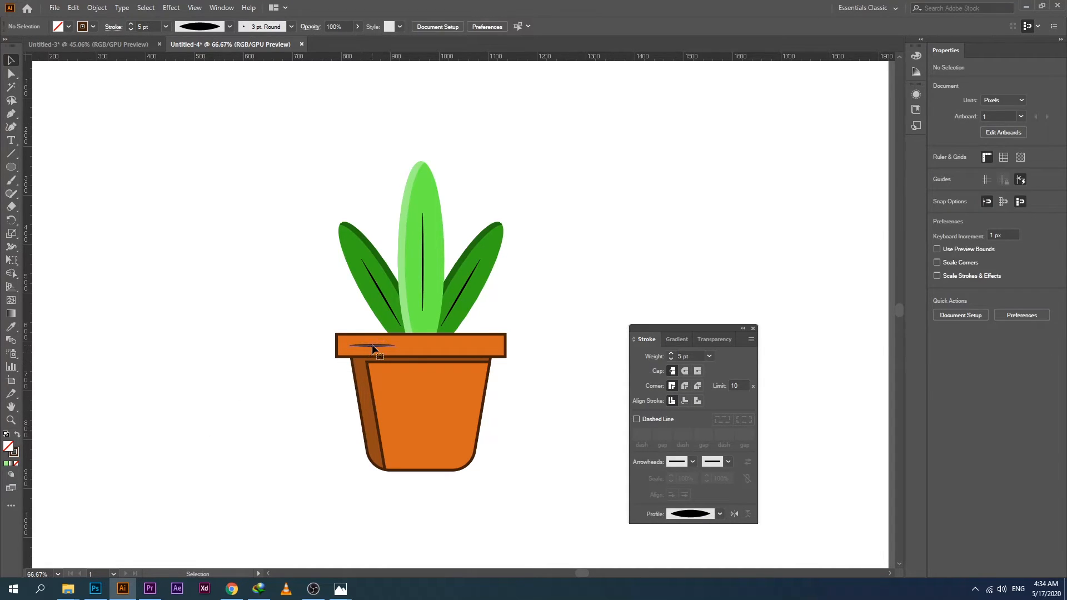
- Place a copy of the tapered line near the bottom edge of the pot's body
{"action": "left_click_drag", "start_coordinate": [365, 346], "coordinate": [418, 464]}
{"action": "left_click", "coordinate": [285, 370]}
{"action": "left_click", "coordinate": [258, 480]}
{"action": "left_click", "coordinate": [11, 421]}
{"action": "left_click", "coordinate": [410, 415], "text": "alt"}
{"action": "left_click", "coordinate": [410, 415], "text": "alt"}
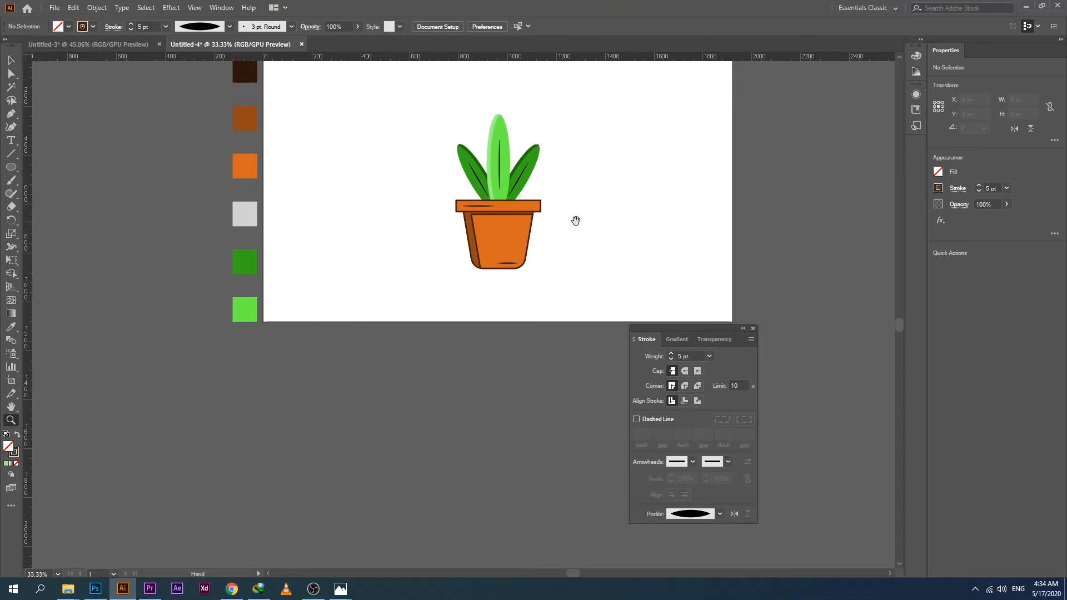
{"action": "left_click_drag", "start_coordinate": [575, 219], "coordinate": [466, 351]}
{"action": "left_click", "coordinate": [465, 351]}
{"action": "left_click_drag", "start_coordinate": [424, 312], "coordinate": [512, 361]}
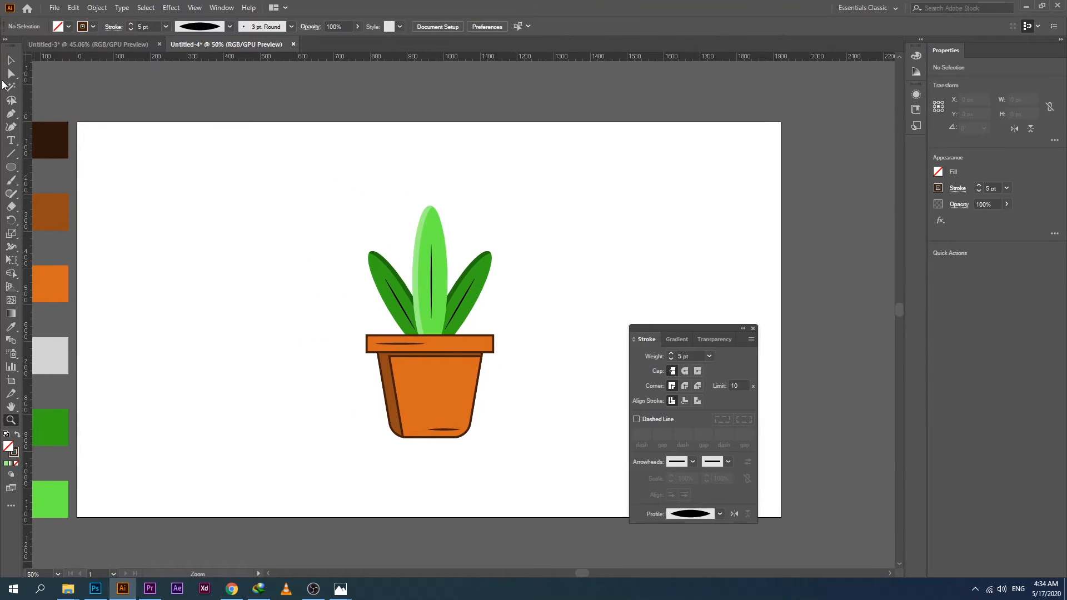
- Group all the leaf and pot artwork into a single object
{"action": "left_click", "coordinate": [12, 60]}
{"action": "left_click_drag", "start_coordinate": [537, 203], "coordinate": [348, 442]}
{"action": "right_click", "coordinate": [438, 389]}
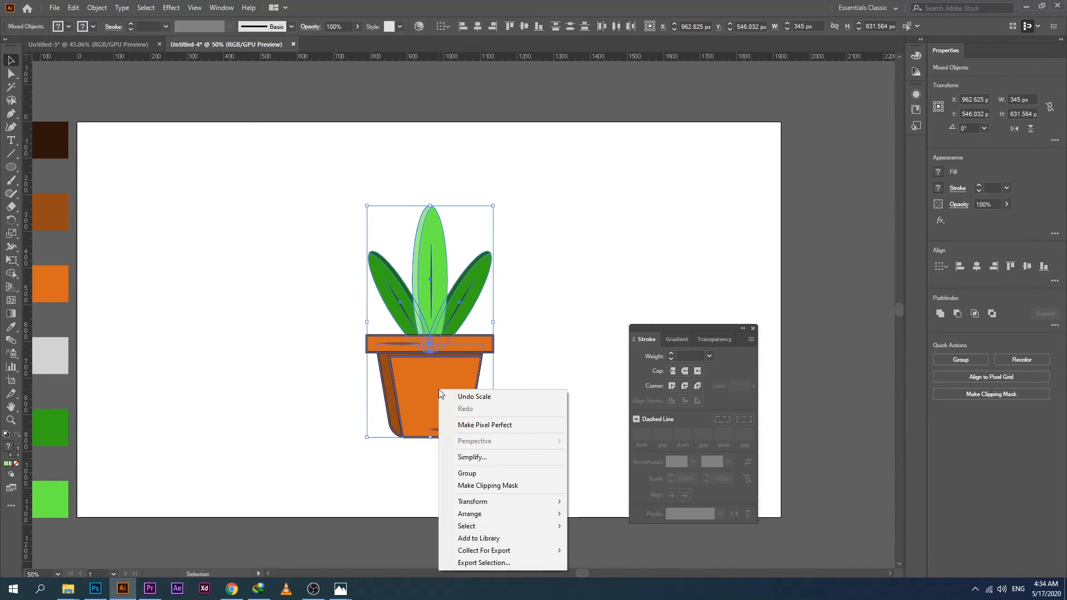
{"action": "left_click", "coordinate": [461, 473]}
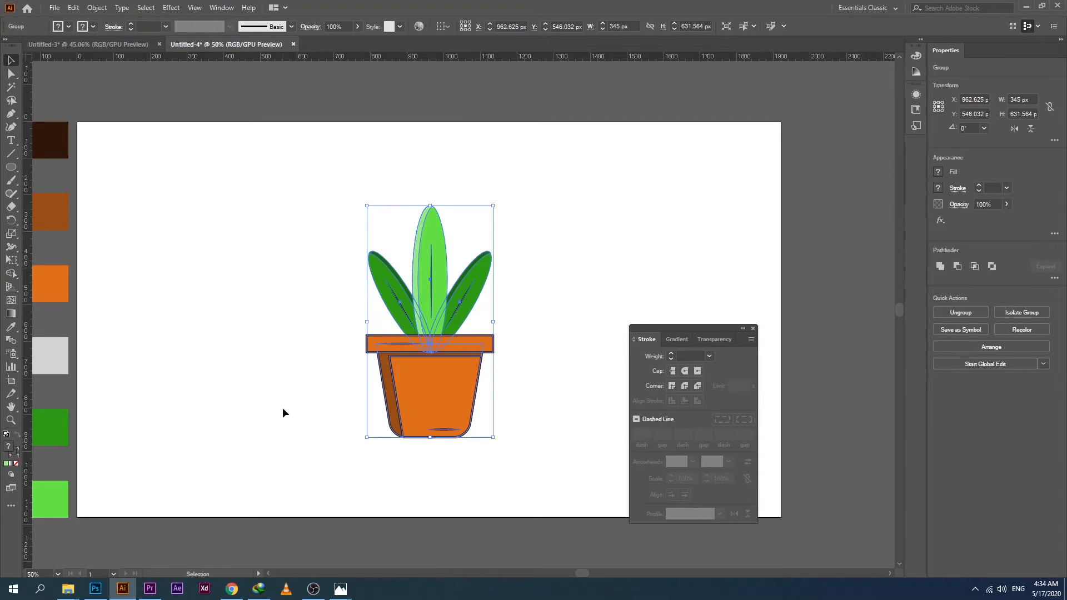
{"action": "left_click", "coordinate": [282, 392]}
- Create a background rectangle 1920 px wide and 1080 px high
{"action": "left_click_drag", "start_coordinate": [11, 167], "coordinate": [39, 169]}
{"action": "left_click", "coordinate": [281, 367]}
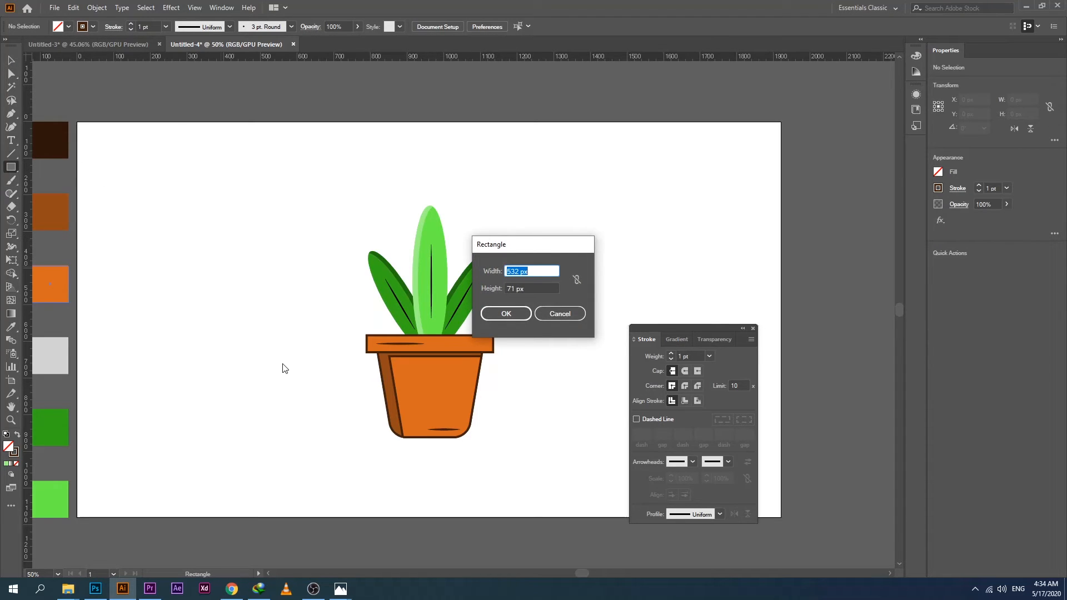
{"action": "type", "text": "1920"}
{"action": "key", "text": "Tab"}
{"action": "type", "text": "1"}
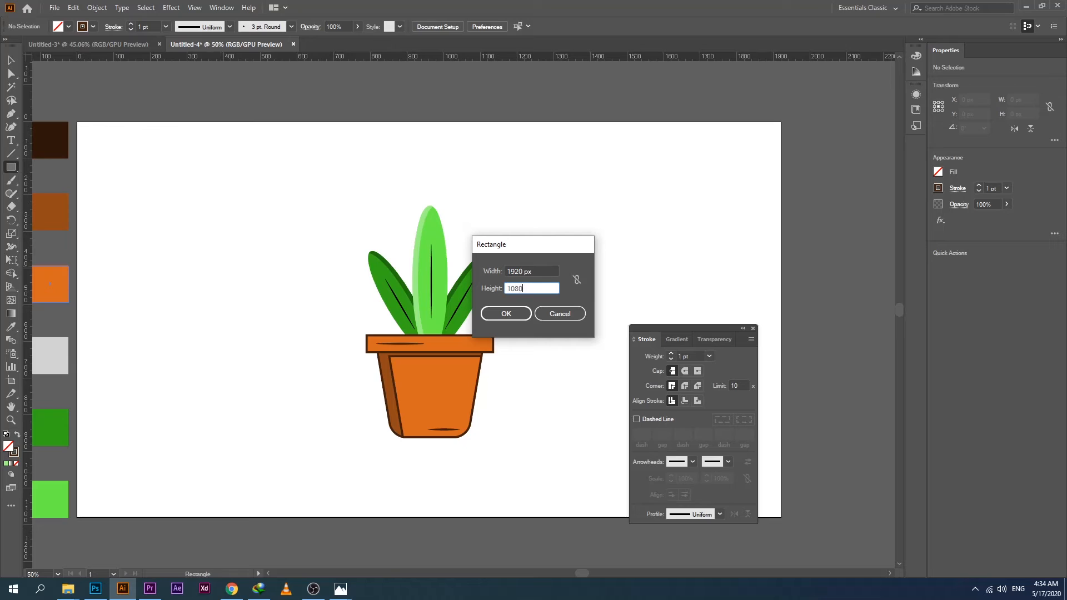
{"action": "left_click", "coordinate": [489, 313]}
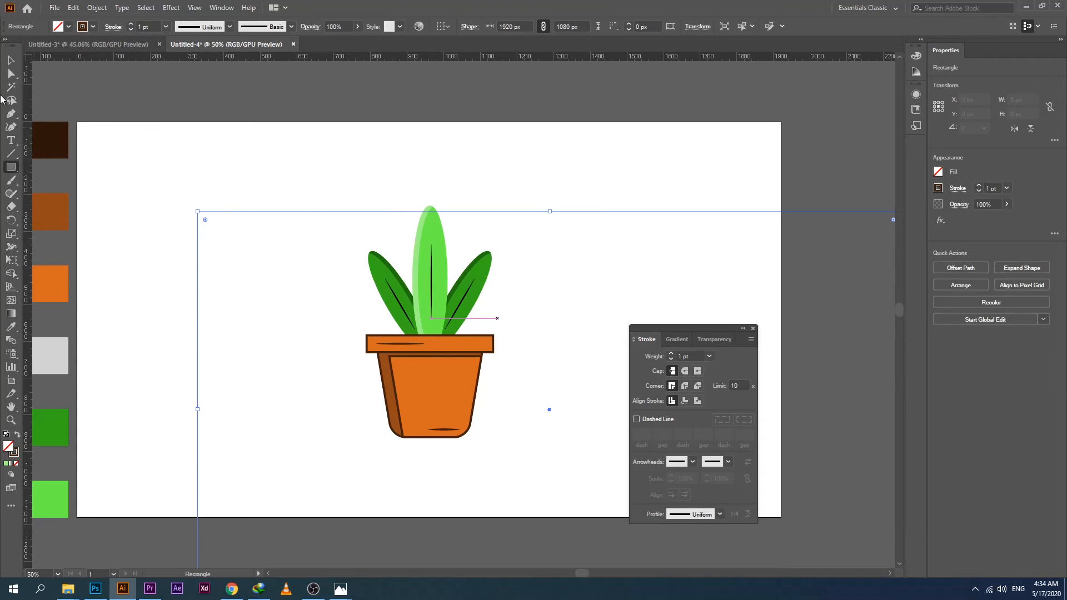
- Apply the light gray sample square's fill and lack of stroke to the background rectangle with the Eyedropper
{"action": "left_click", "coordinate": [11, 61]}
{"action": "left_click", "coordinate": [294, 279]}
{"action": "left_click_drag", "start_coordinate": [255, 172], "coordinate": [272, 318]}
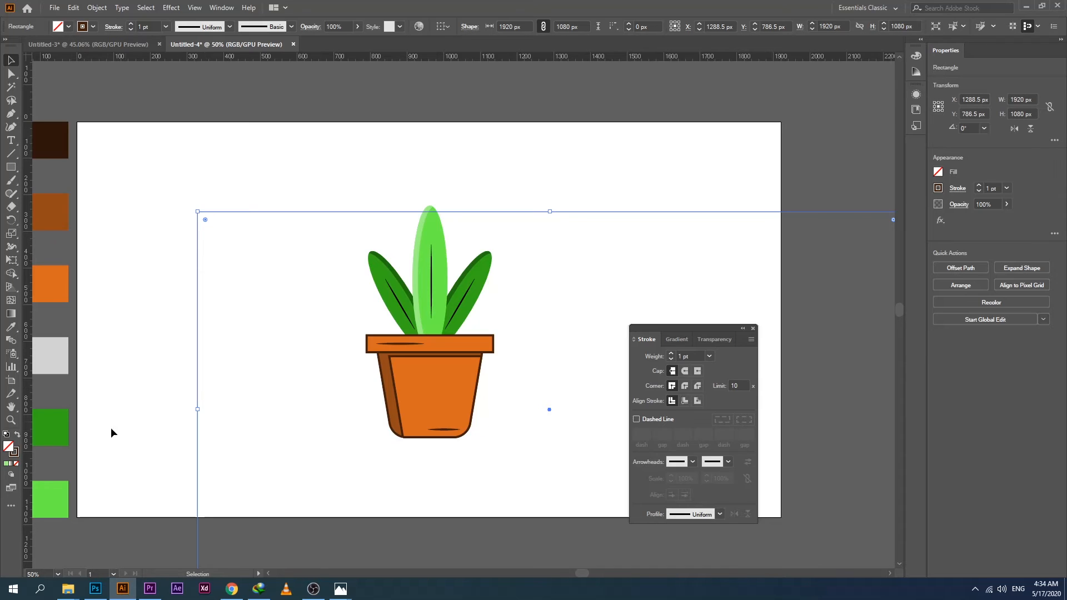
{"action": "key", "text": "i"}
{"action": "left_click", "coordinate": [67, 358]}
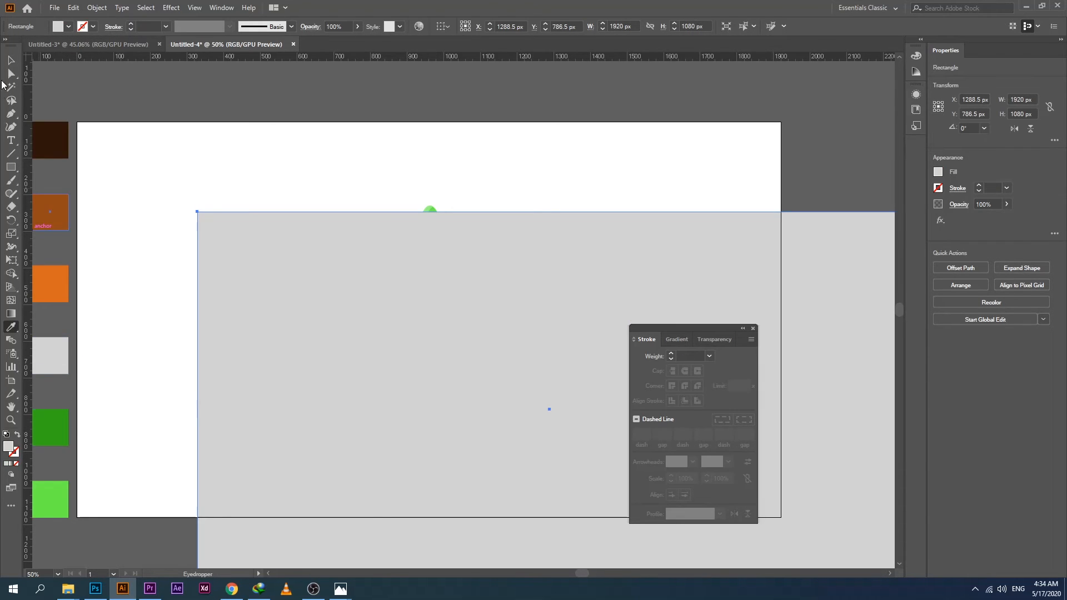
{"action": "left_click", "coordinate": [11, 60]}
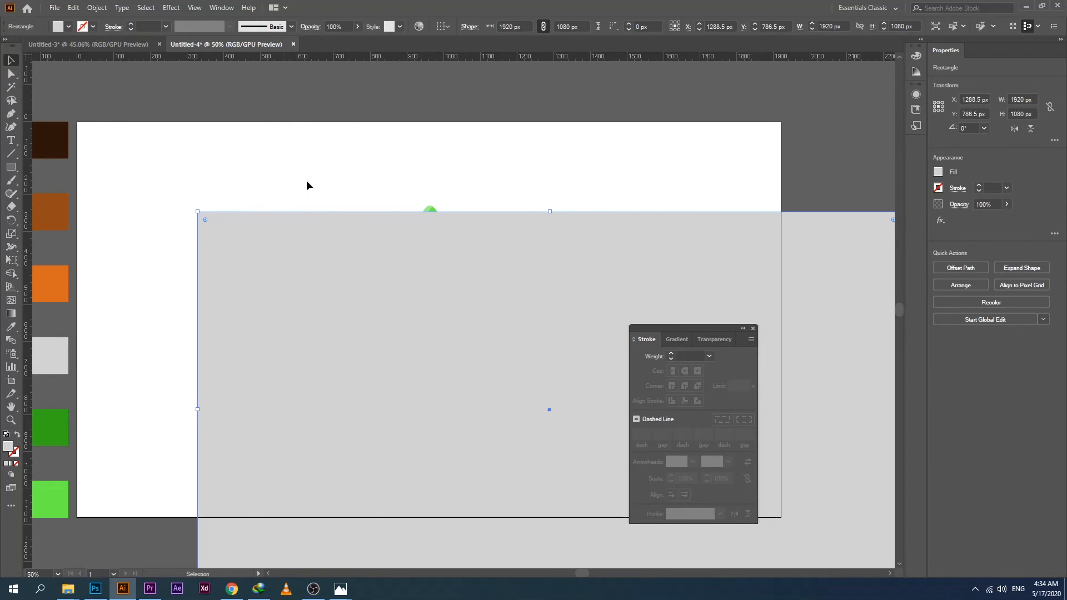
- Center the background rectangle horizontally and vertically on the artboard and send it behind the plant
{"action": "left_click", "coordinate": [447, 26]}
{"action": "left_click", "coordinate": [491, 65]}
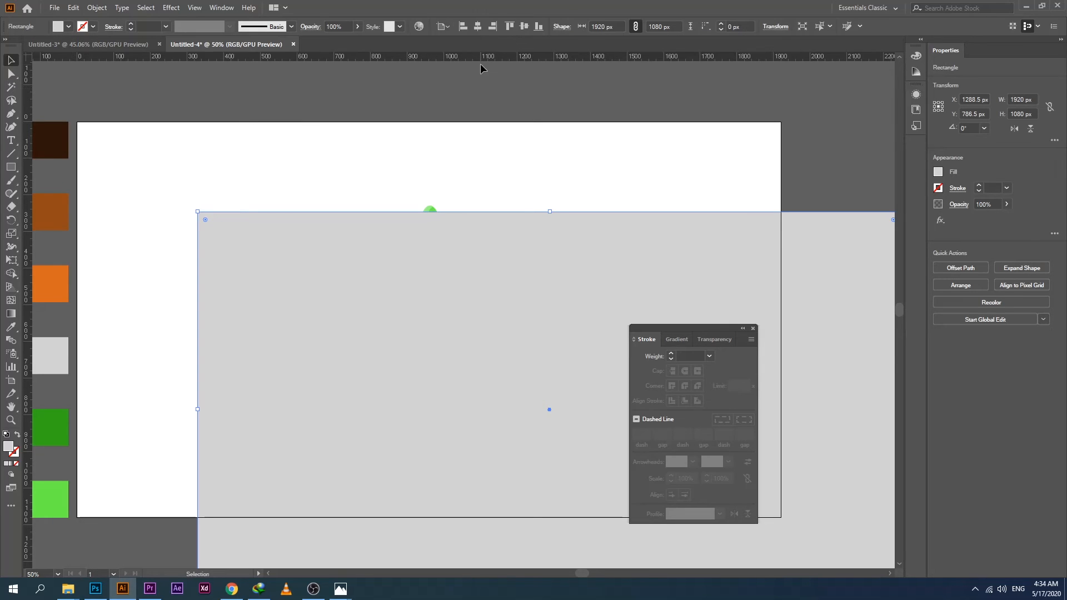
{"action": "left_click", "coordinate": [514, 25]}
{"action": "left_click", "coordinate": [463, 26]}
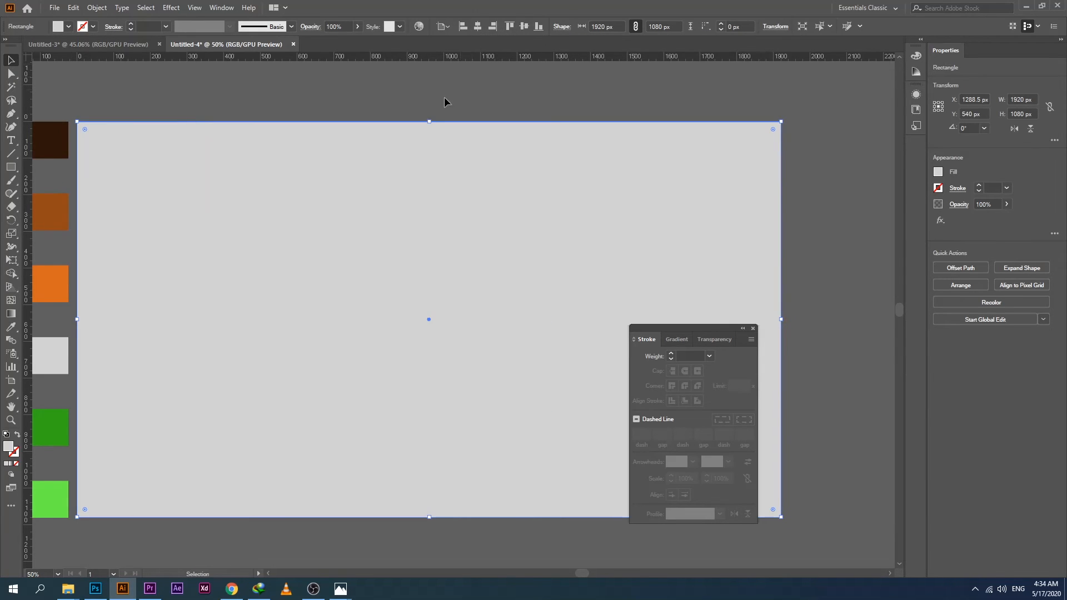
{"action": "right_click", "coordinate": [204, 198]}
{"action": "left_click", "coordinate": [360, 420]}
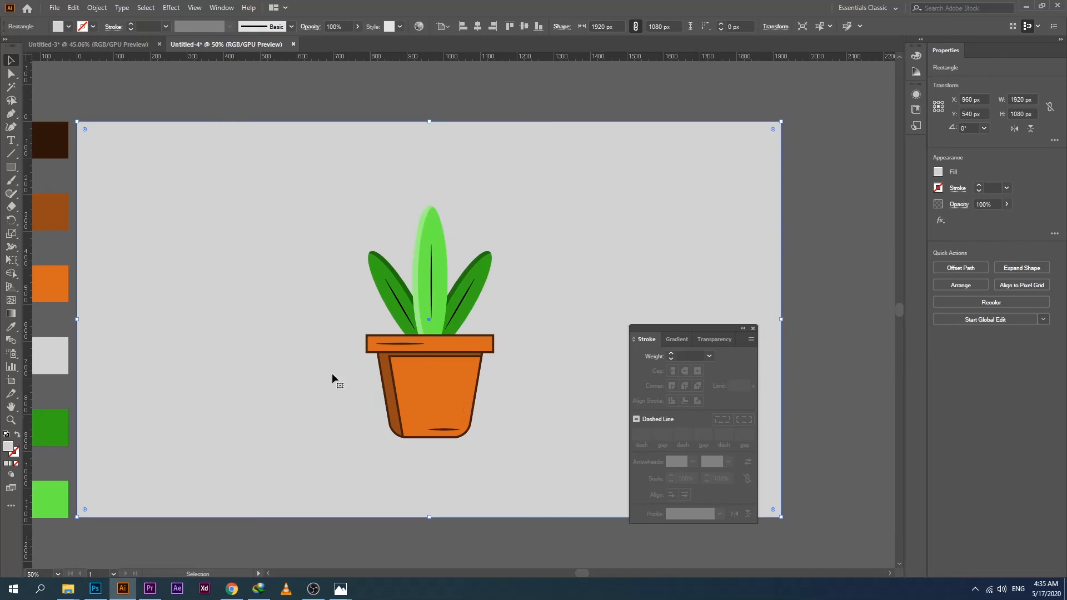
- Try green, red and dark yellow swatches as the background rectangle's fill
{"action": "left_click", "coordinate": [83, 27]}
{"action": "left_click", "coordinate": [37, 55]}
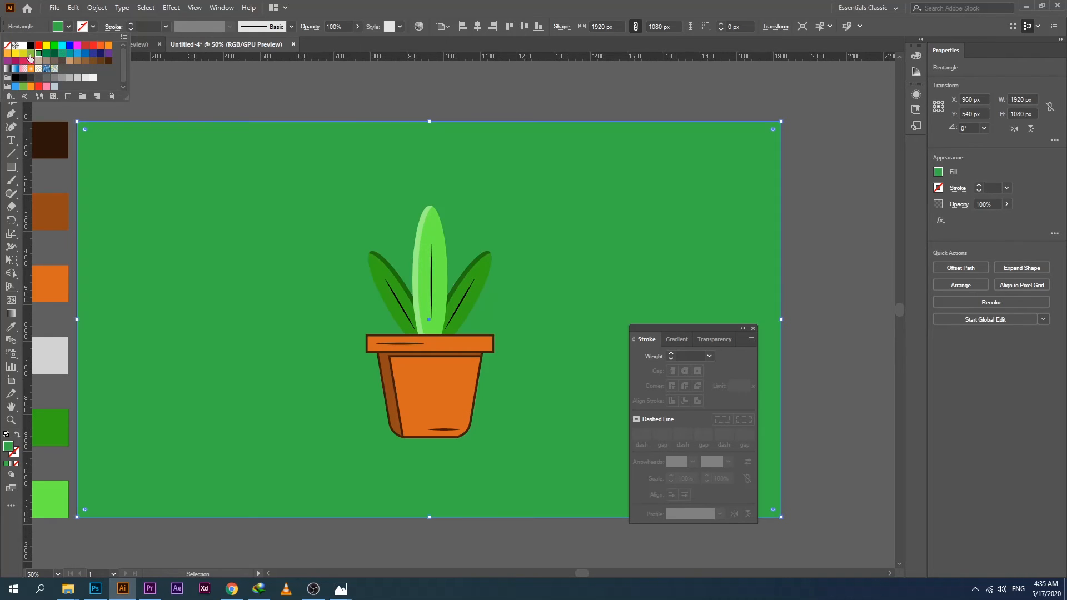
{"action": "left_click", "coordinate": [39, 47]}
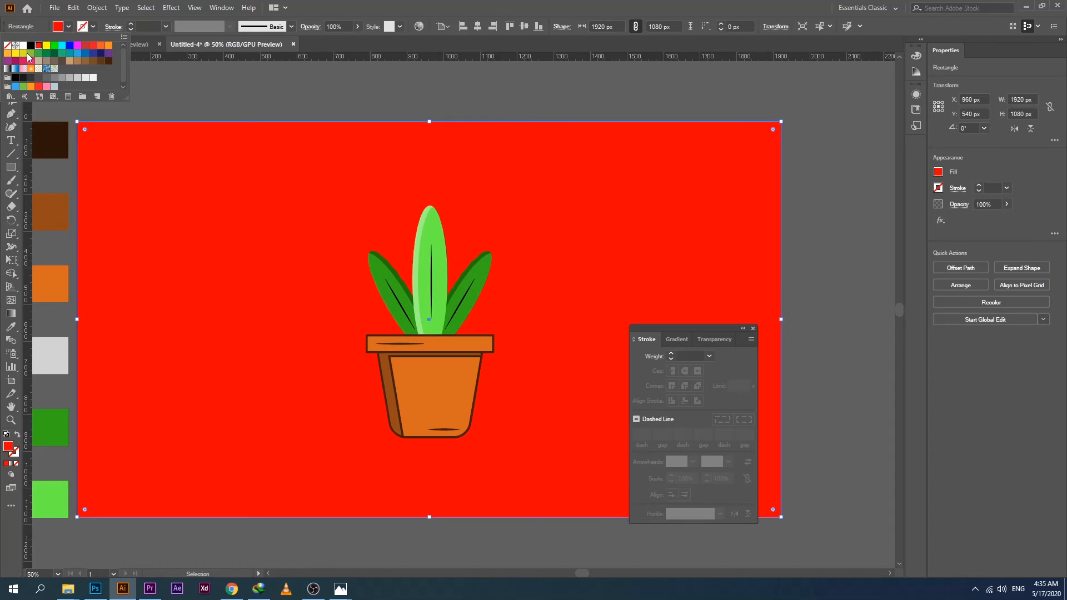
{"action": "left_click", "coordinate": [23, 53]}
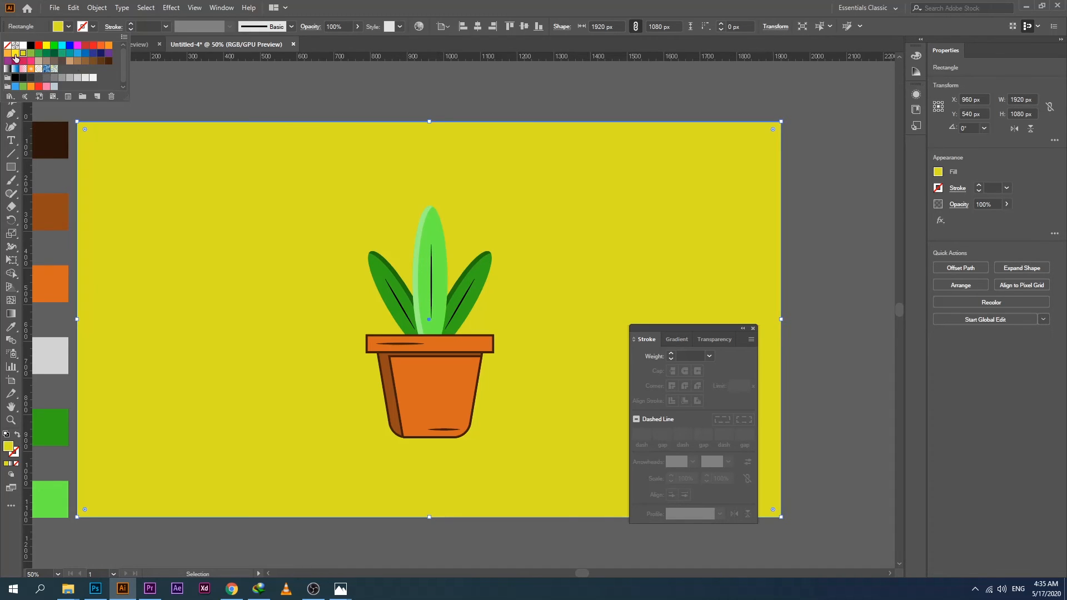
- Fill the background rectangle with the bright yellow swatch, deselect it and close the floating Stroke settings
{"action": "left_click", "coordinate": [16, 54]}
{"action": "left_click", "coordinate": [23, 54]}
{"action": "left_click", "coordinate": [16, 54]}
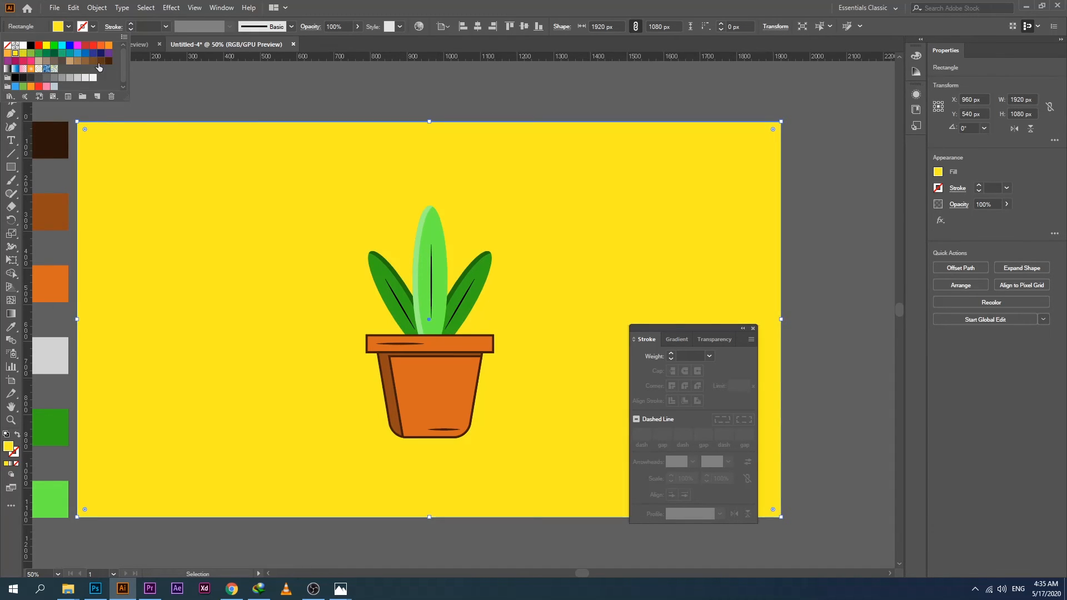
{"action": "left_click", "coordinate": [178, 81]}
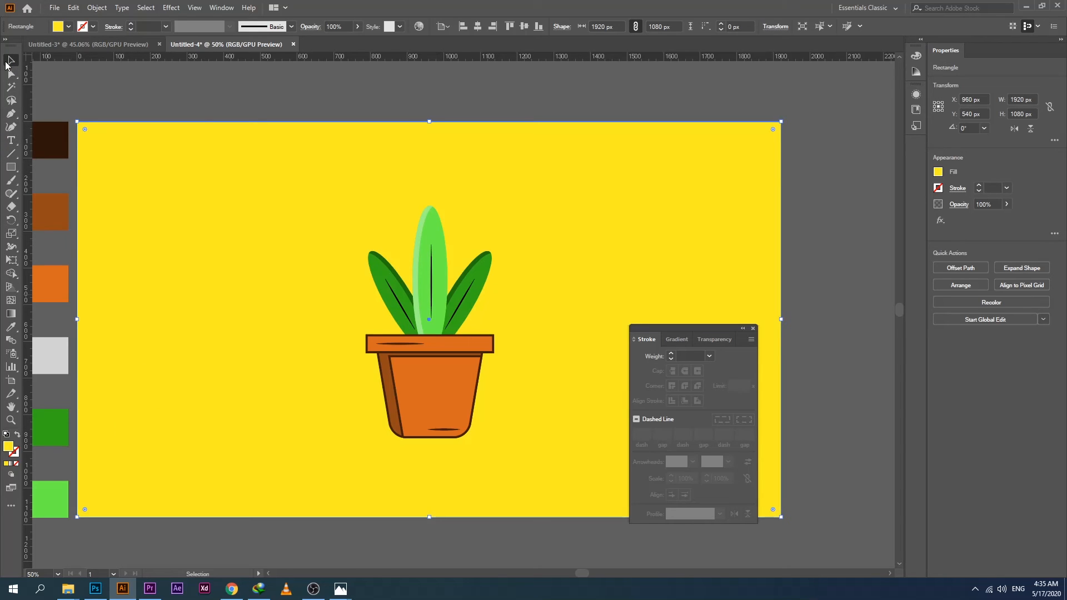
{"action": "left_click", "coordinate": [175, 101]}
{"action": "left_click", "coordinate": [753, 328]}
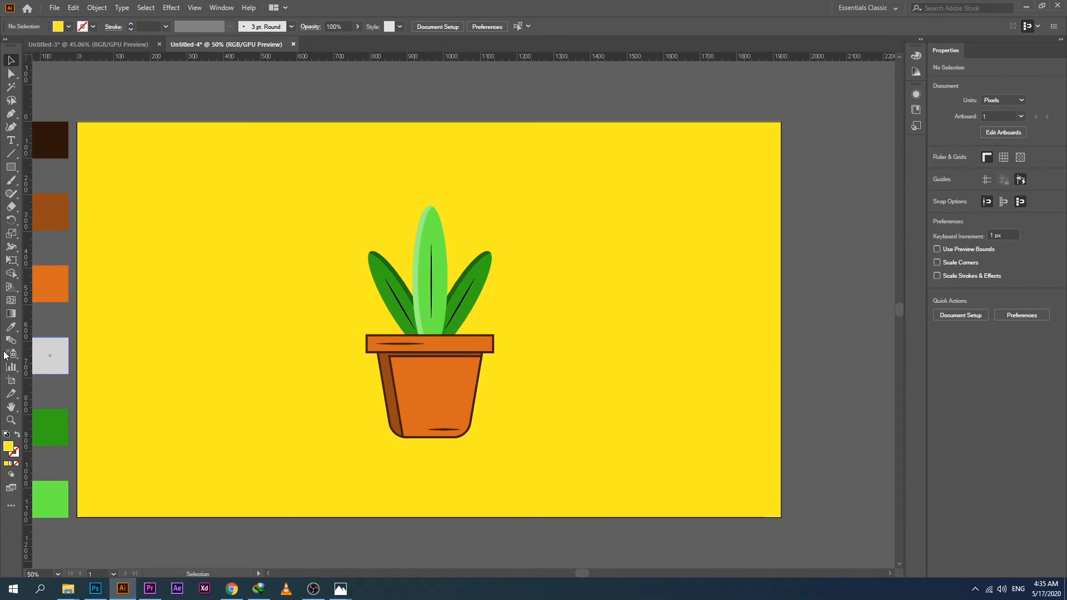
{"action": "left_click", "coordinate": [11, 420]}
{"action": "left_click", "coordinate": [492, 346]}
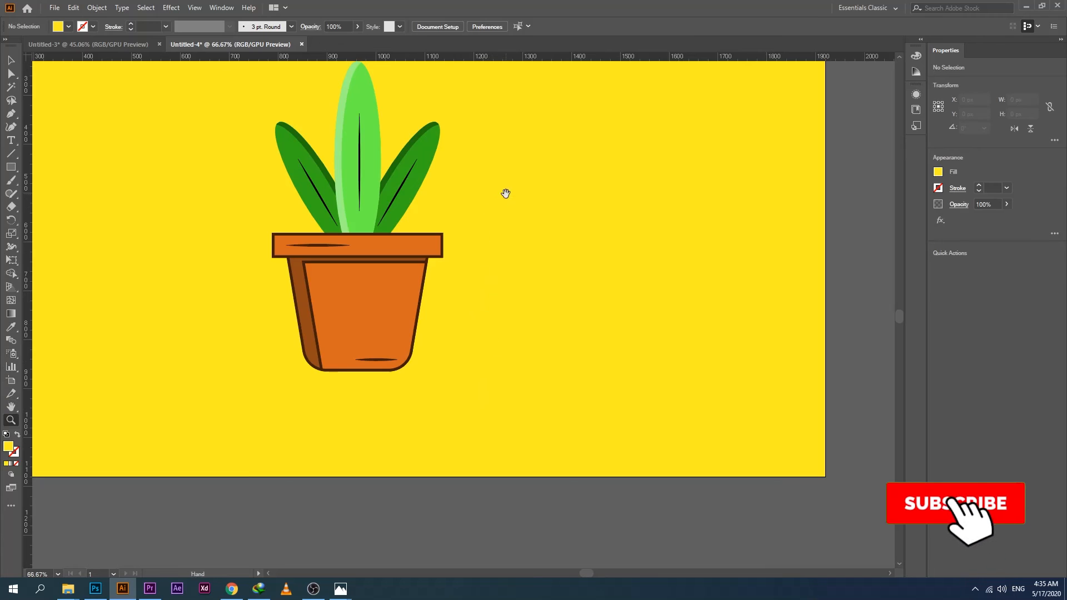
{"action": "left_click_drag", "start_coordinate": [505, 191], "coordinate": [616, 284]}
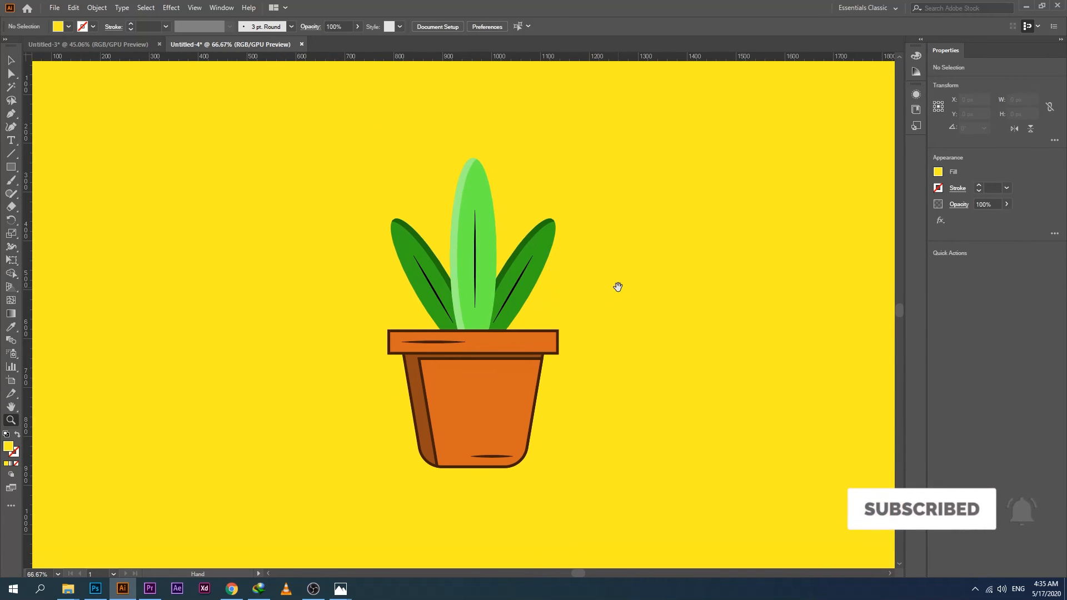